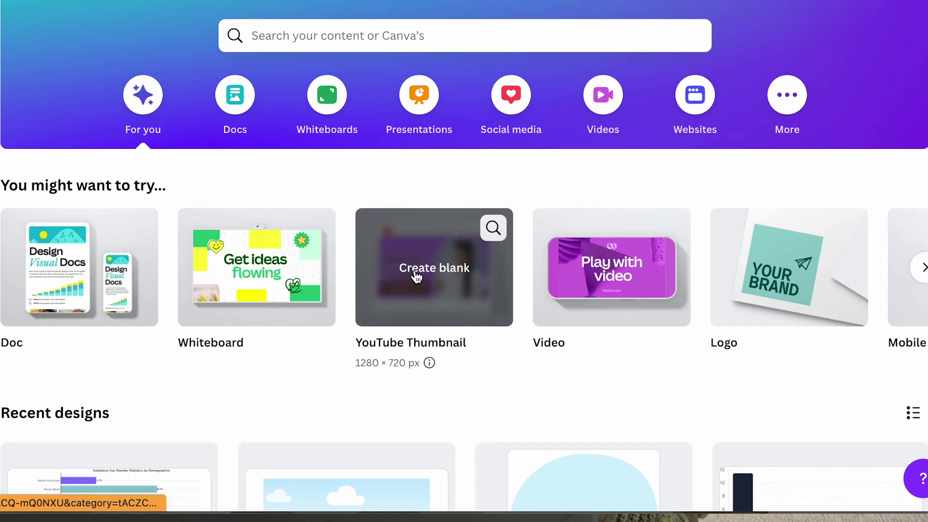
Step: Search 'thumbn' from the Canva home screen and open the YouTube Thumbnail template gallery
scroll(417, 277, "right", 5)
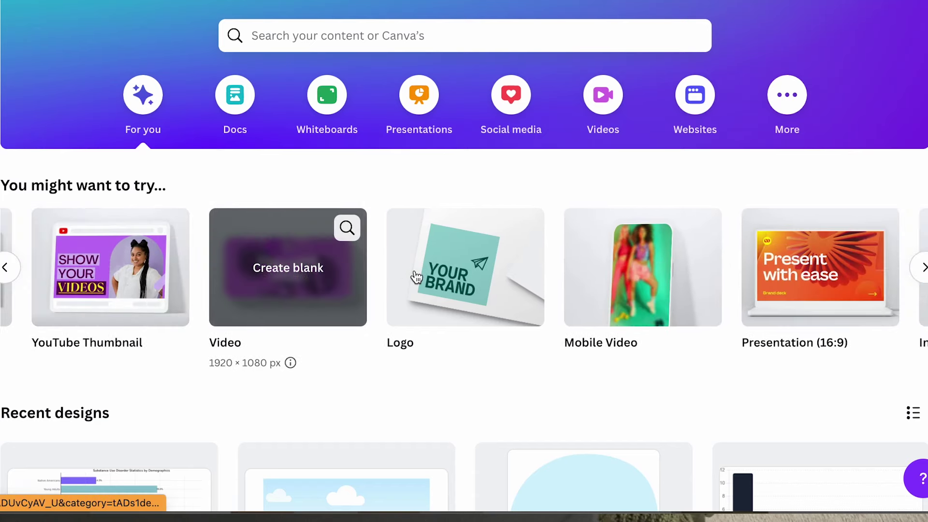
scroll(416, 277, "right", 4)
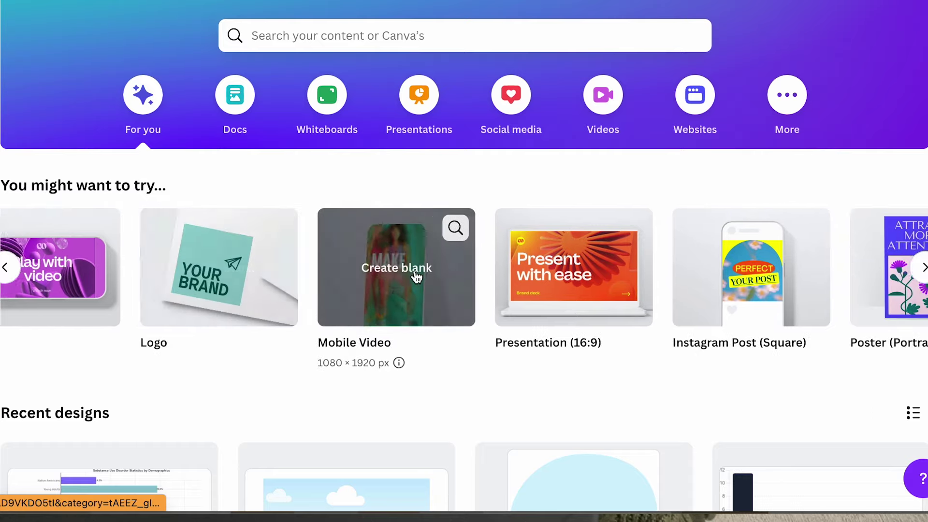
scroll(417, 277, "right", 1)
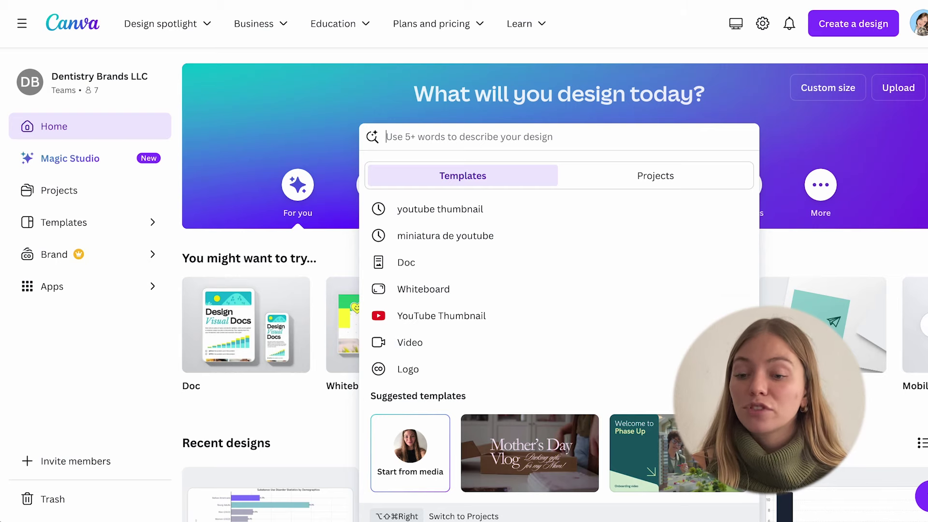
type("thumbn")
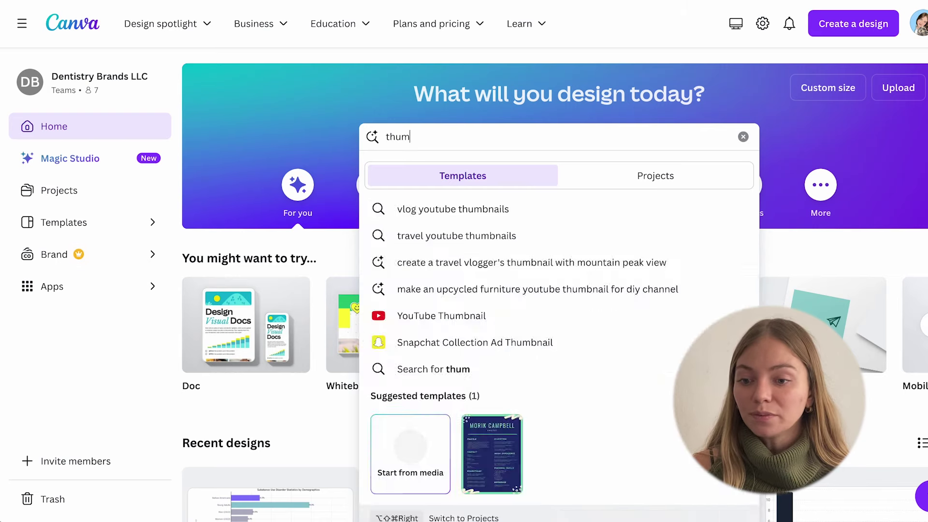
left_click(486, 315)
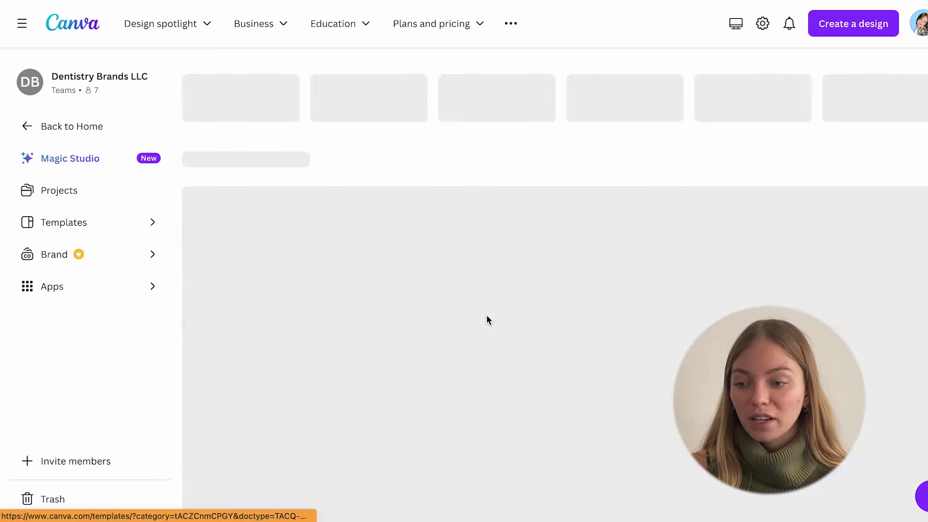
scroll(489, 319, "down", 5)
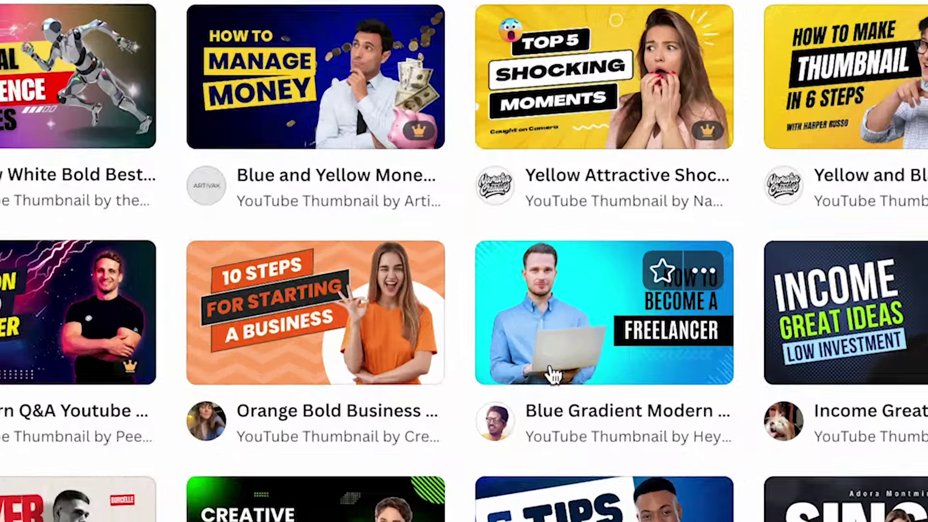
scroll(532, 404, "down", 3)
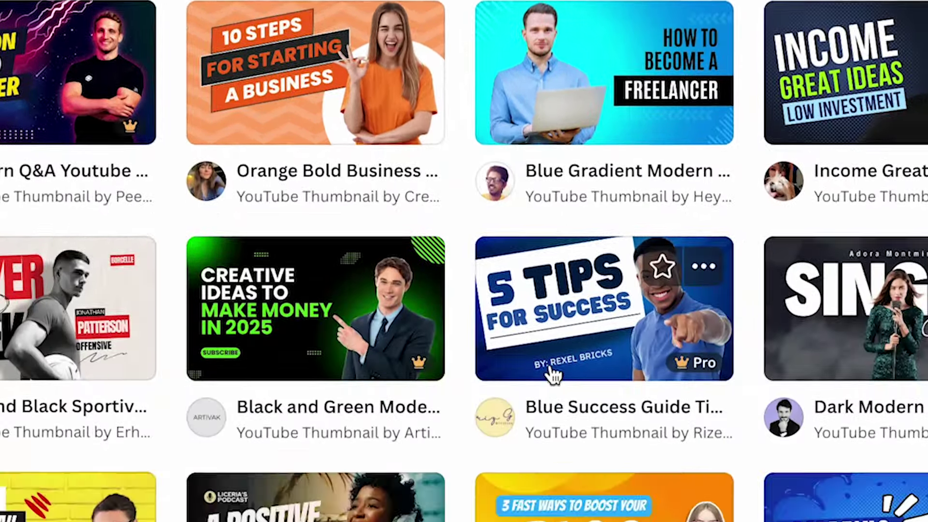
scroll(553, 374, "down", 2)
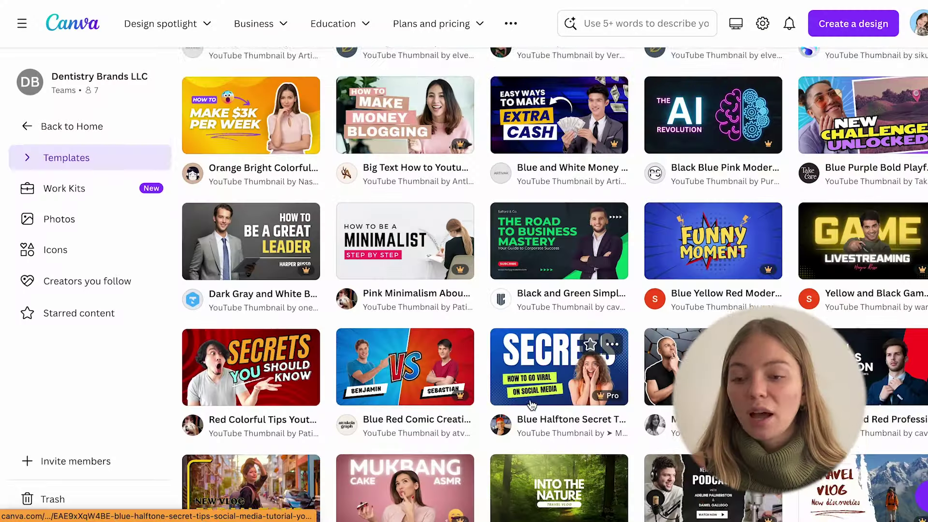
Step: Open the Marketing Channel Youtube Thumbnail template and start customizing a copy
scroll(559, 329, "down", 1)
left_click(717, 319)
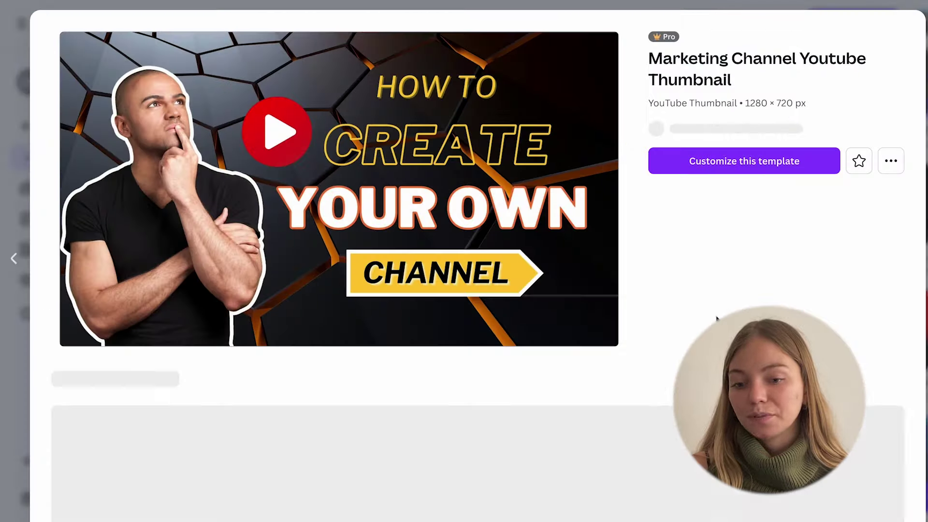
left_click(725, 175)
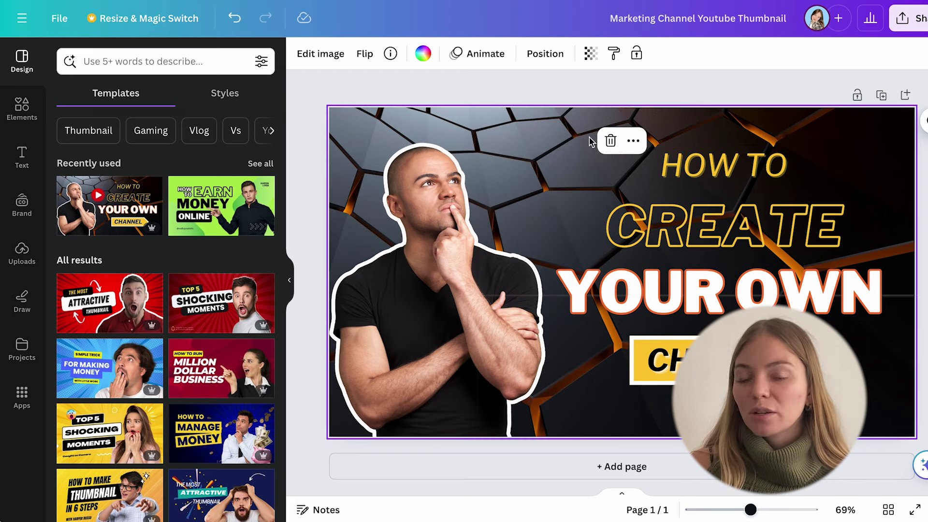
Step: Replace the hexagon background image with dark blue and make the YOUR OWN text yellow
key("Delete")
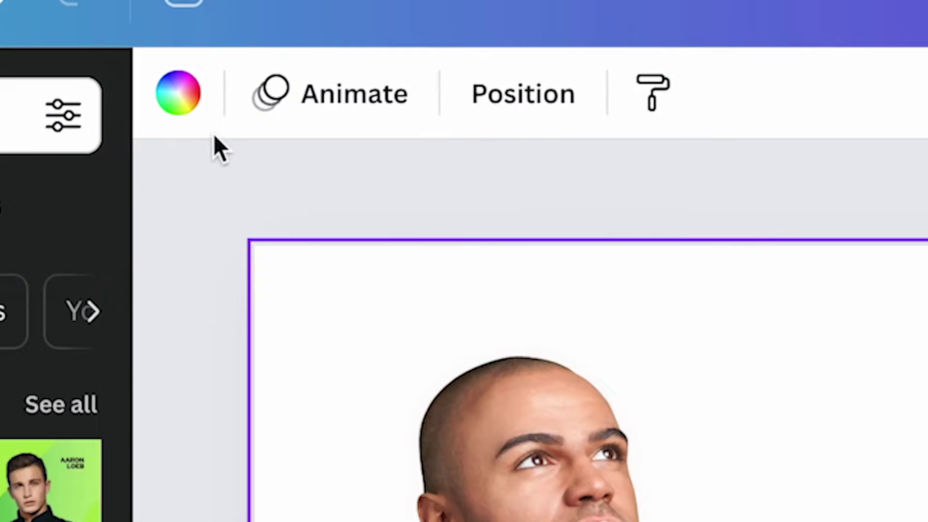
left_click(303, 52)
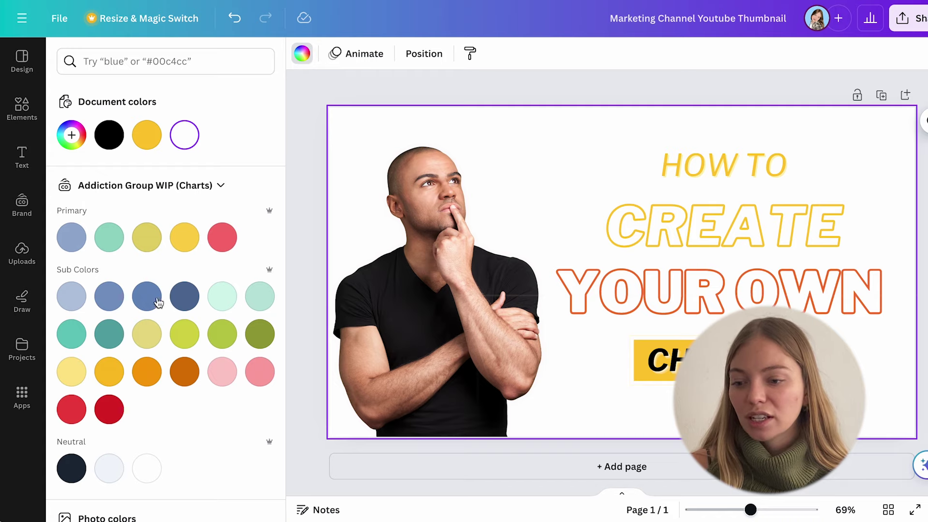
left_click(184, 296)
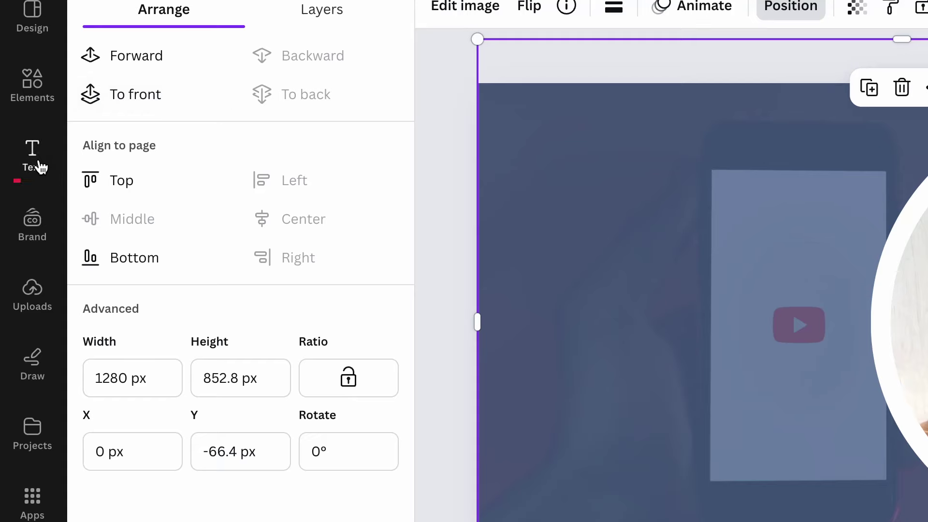
left_click(35, 163)
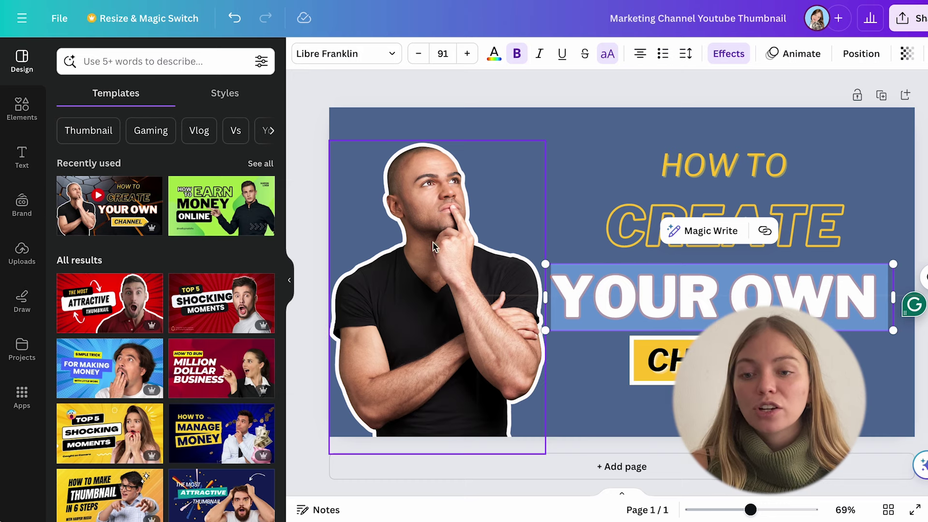
left_click(493, 54)
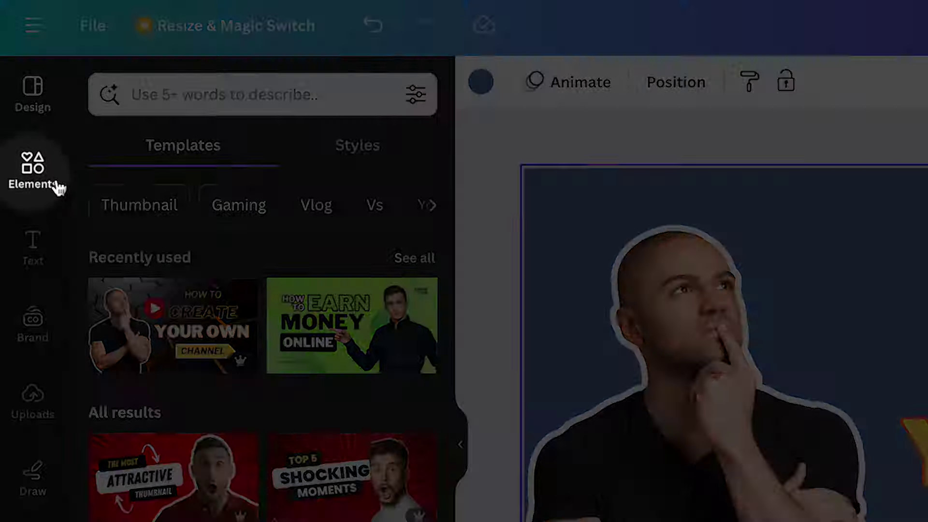
Step: Search Elements for 'yout' and place the red YouTube logo below YOUR OWN
left_click(54, 187)
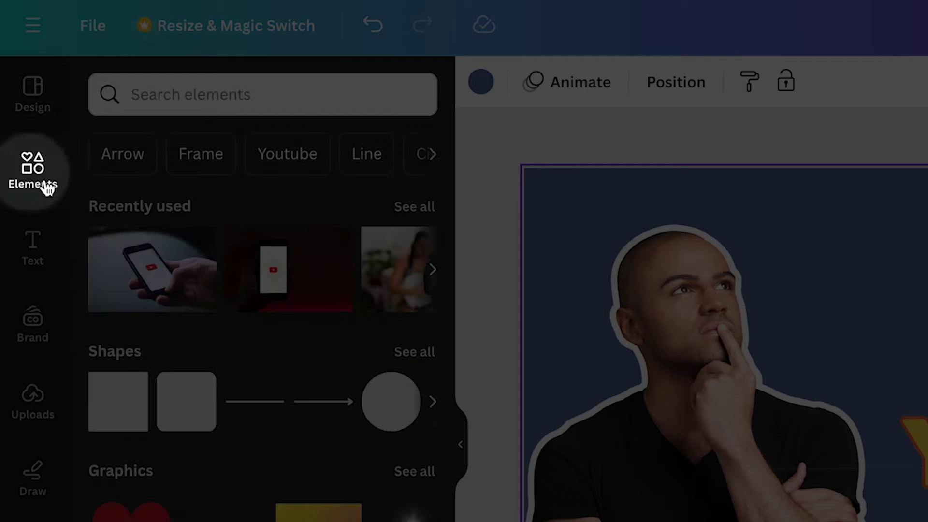
left_click(193, 94)
type("youtube")
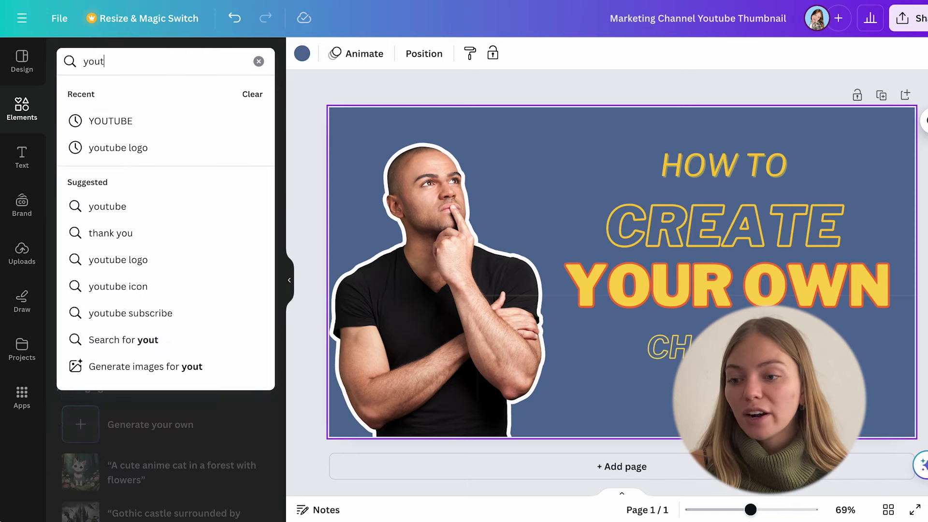
key("Return")
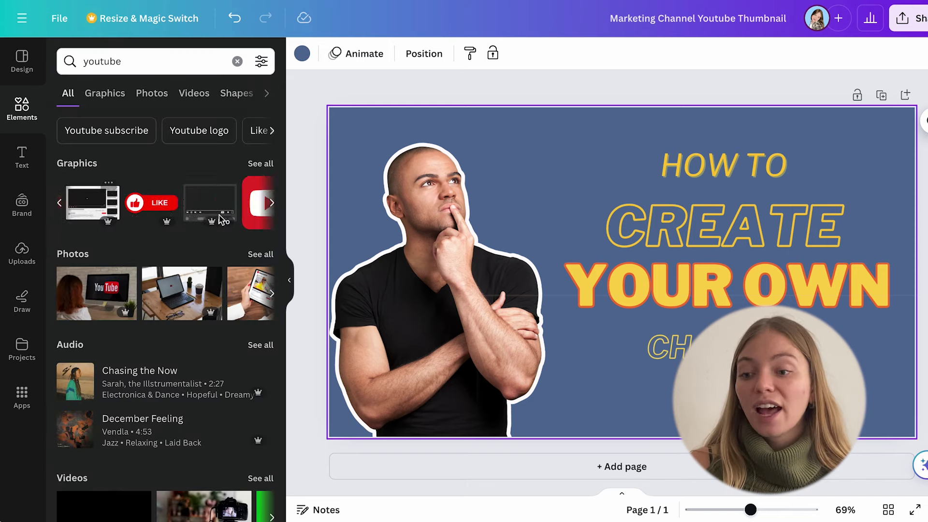
scroll(220, 220, "right", 3)
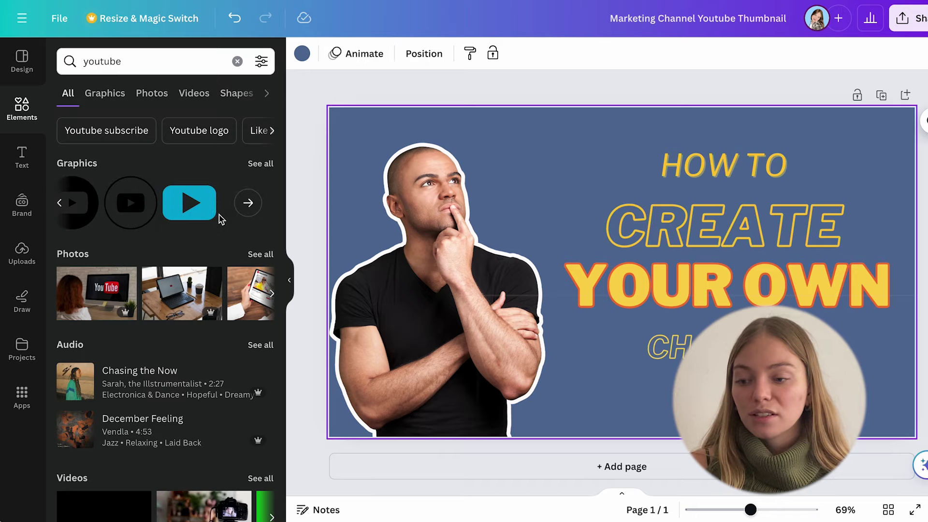
scroll(220, 220, "left", 5)
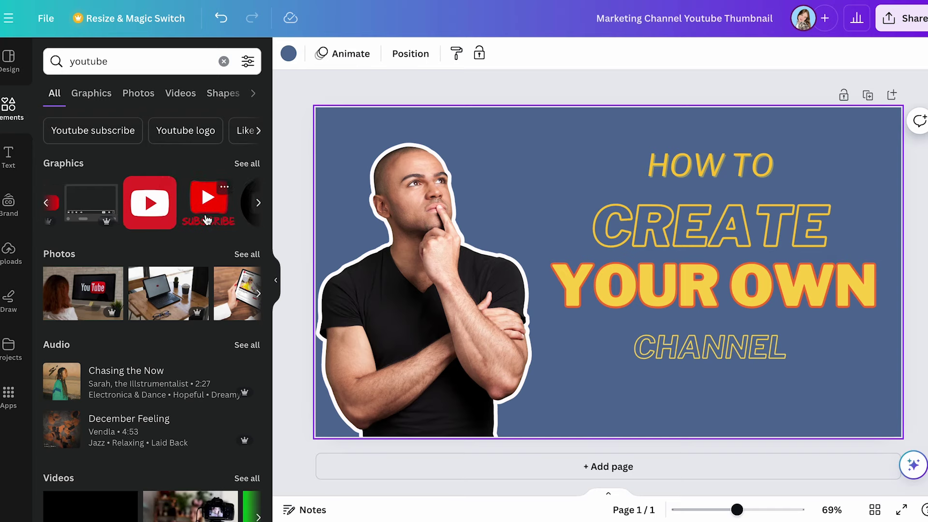
left_click(157, 191)
left_click_drag(677, 213, 754, 345)
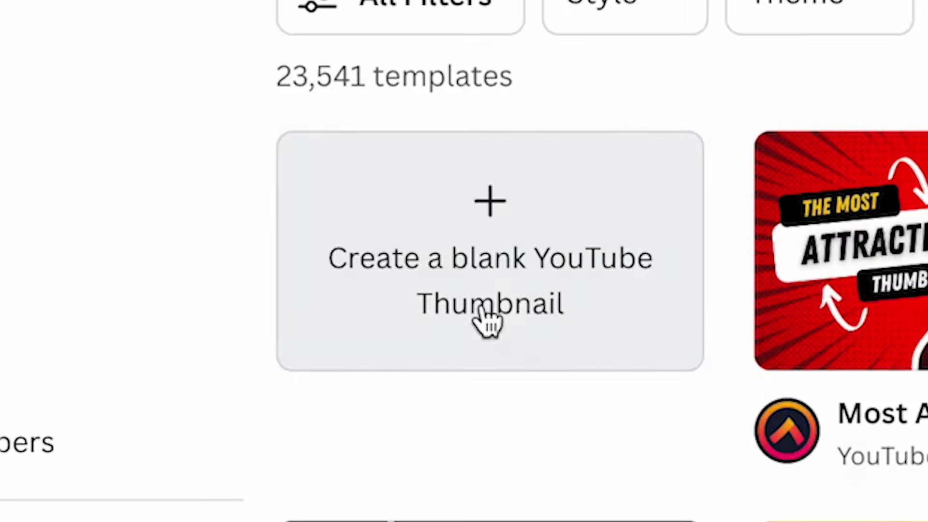
Step: Create a blank YouTube Thumbnail and fill its page background with dark slate blue
left_click(259, 404)
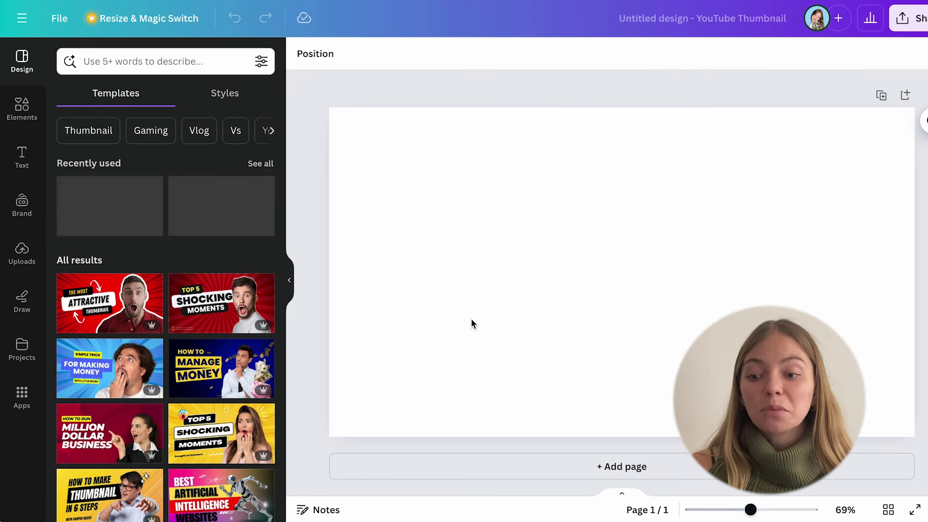
left_click(498, 289)
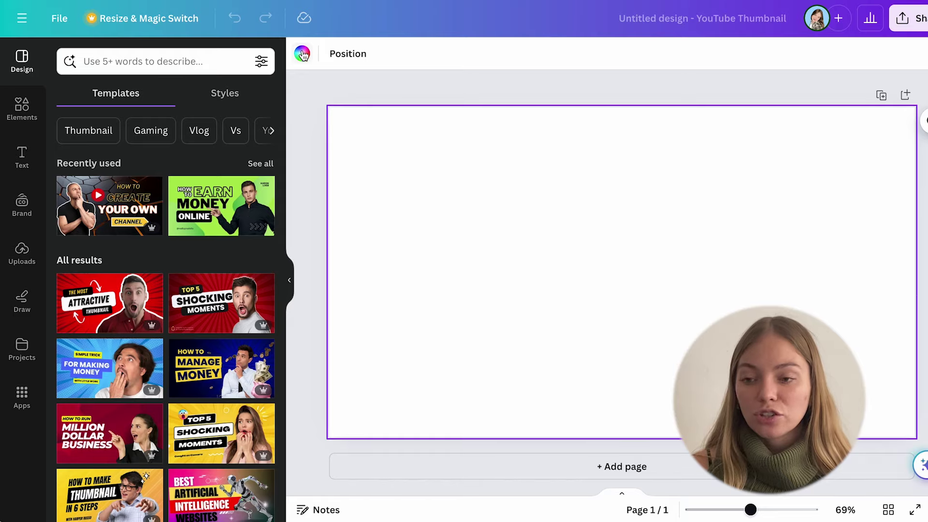
left_click(302, 54)
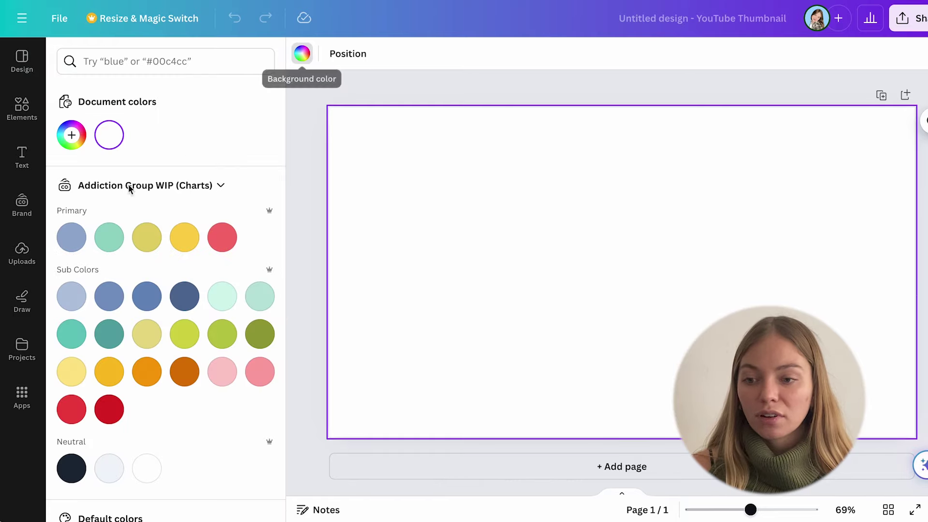
left_click(184, 297)
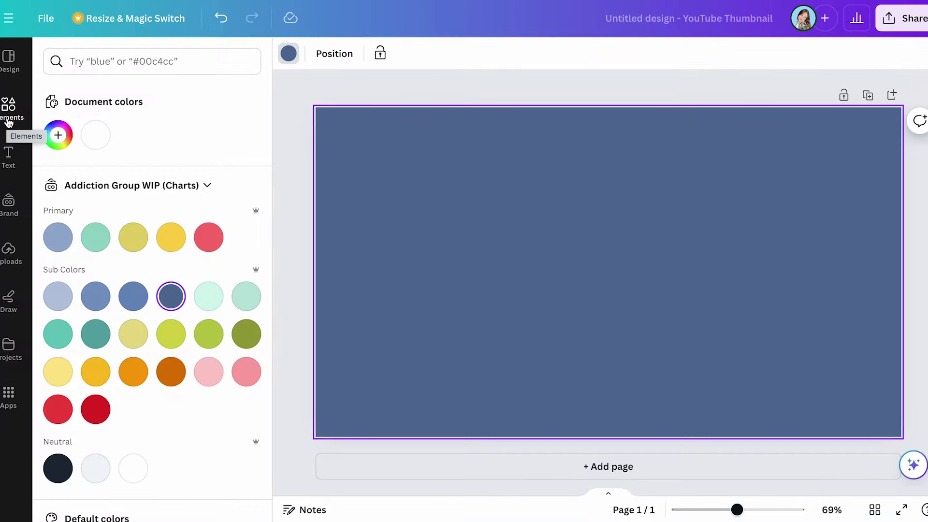
Step: Add the uploaded portrait photo and position it on the right side of the page
left_click(8, 253)
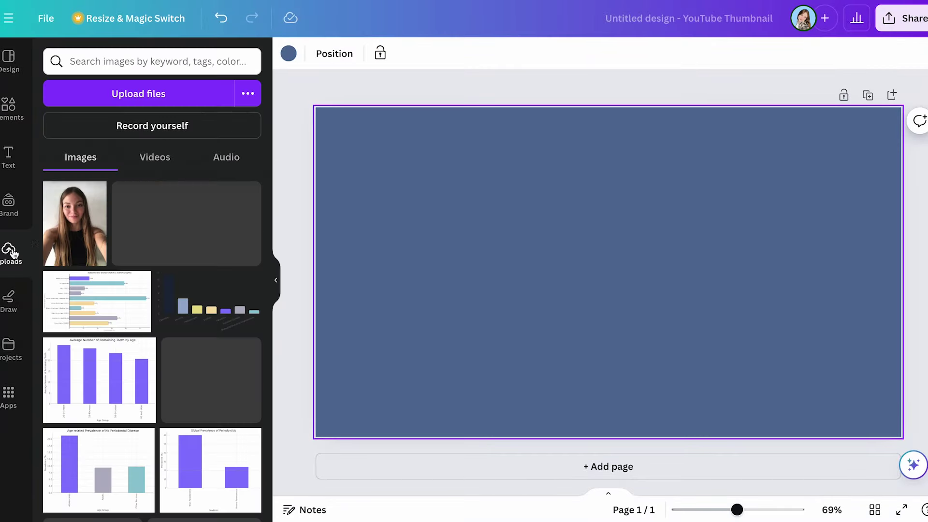
left_click(83, 225)
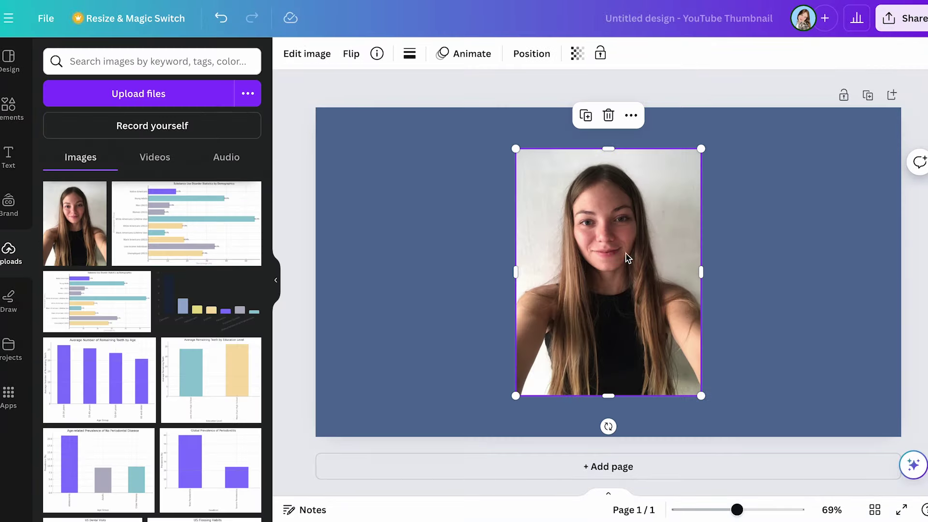
left_click_drag(629, 259, 780, 261)
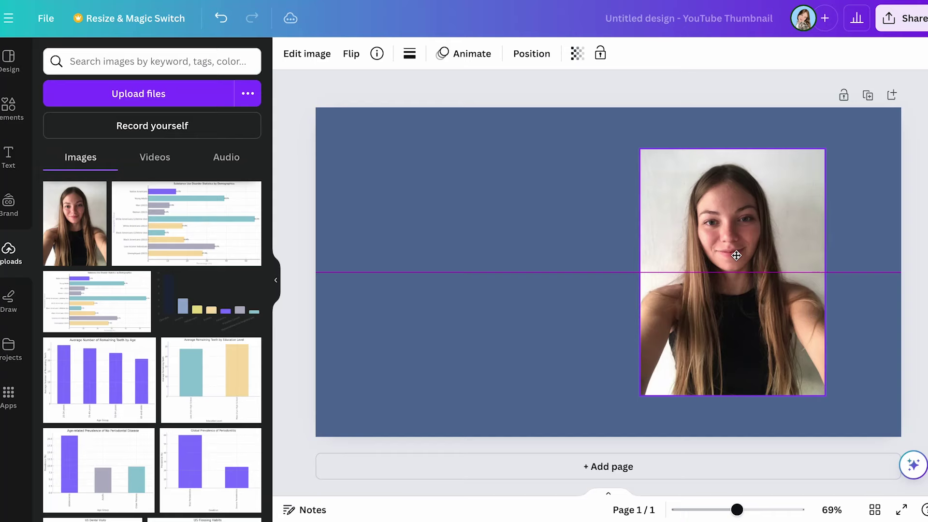
left_click_drag(735, 255, 721, 250)
left_click(309, 55)
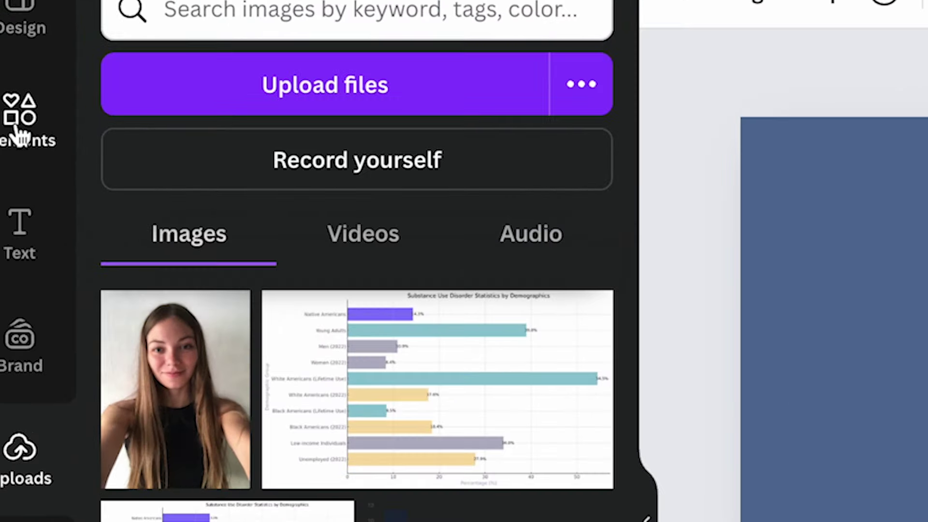
Step: Add a circle frame from the Elements Frames section
left_click(8, 112)
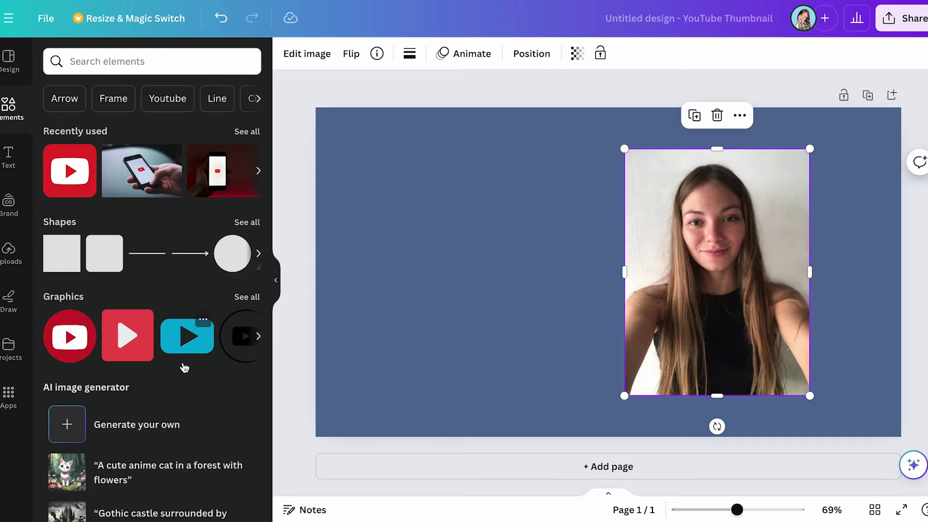
scroll(183, 367, "down", 15)
scroll(183, 366, "down", 7)
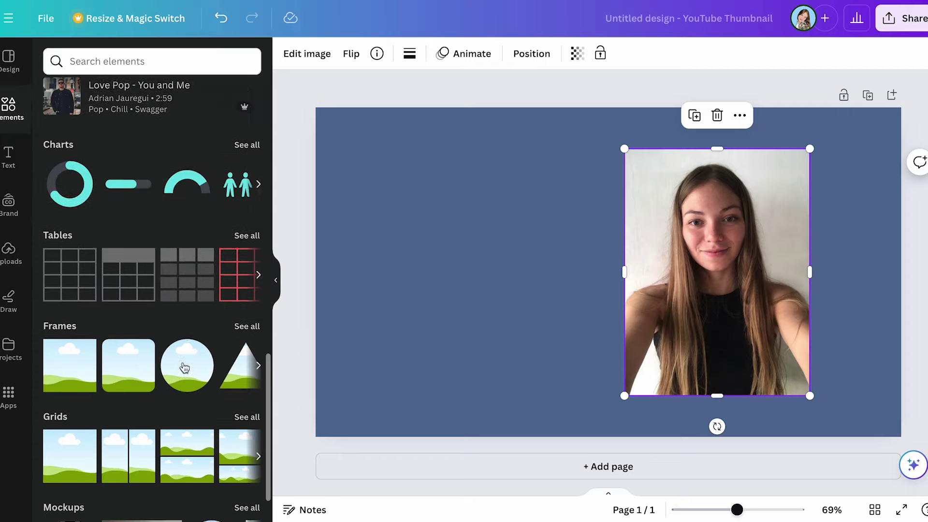
left_click(187, 273)
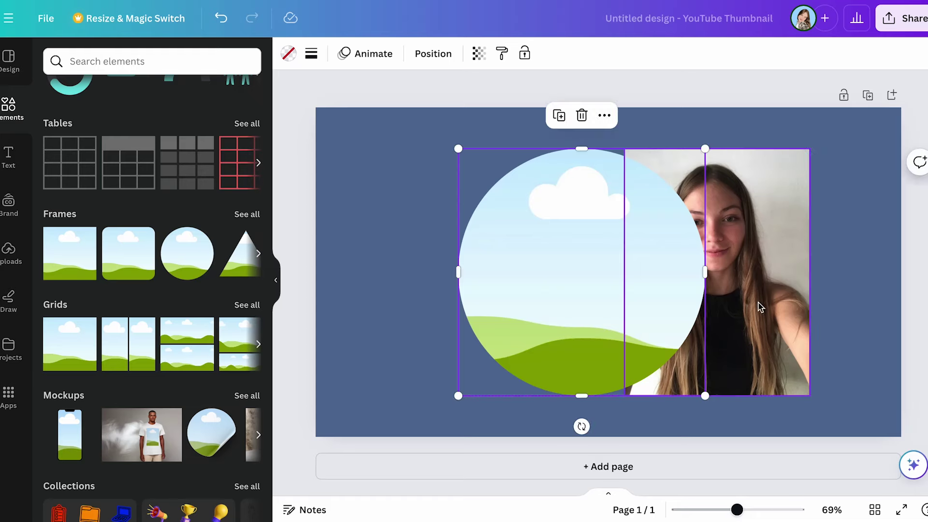
Step: Drop the creator photo into the circle frame and adjust its position within the crop
left_click_drag(758, 306, 649, 285)
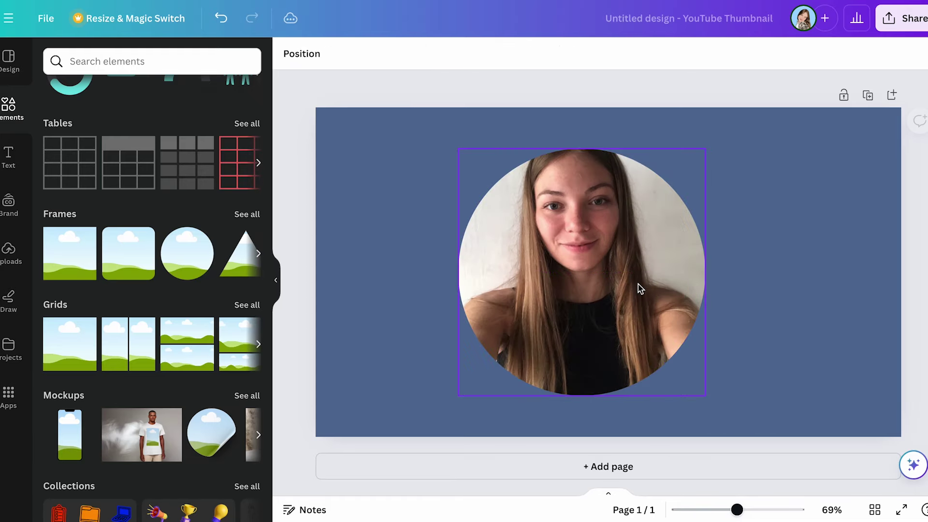
double_click(631, 322)
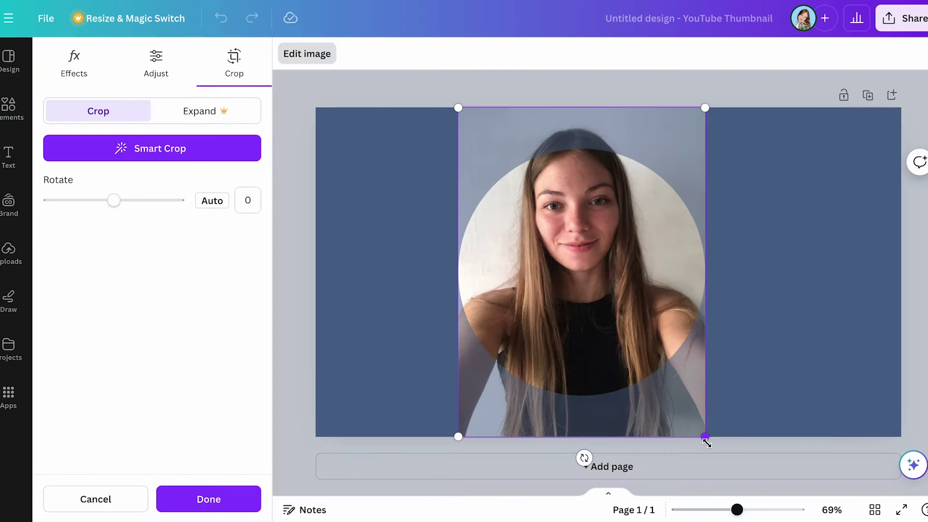
mouse_move(707, 443)
left_mouse_down()
mouse_move(762, 476)
mouse_move(706, 437)
left_mouse_up()
left_click_drag(631, 342, 706, 390)
left_click(208, 499)
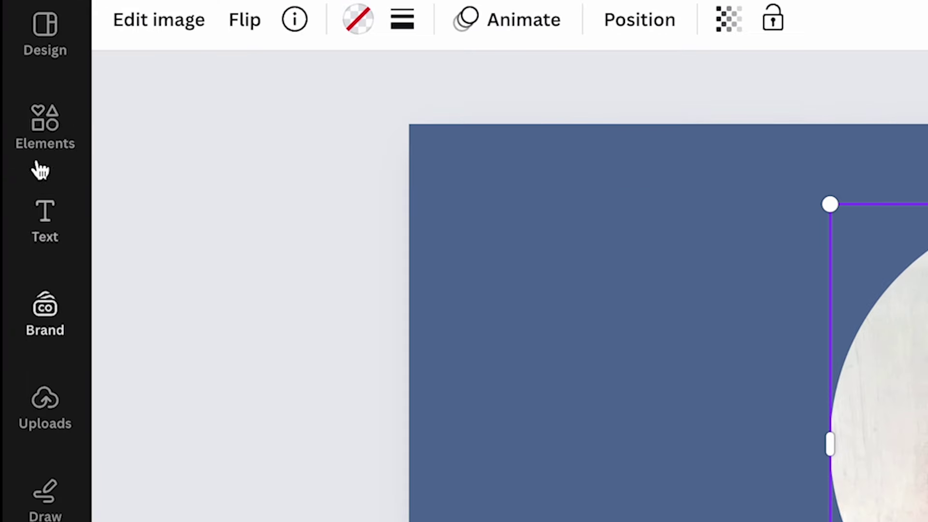
left_click(63, 140)
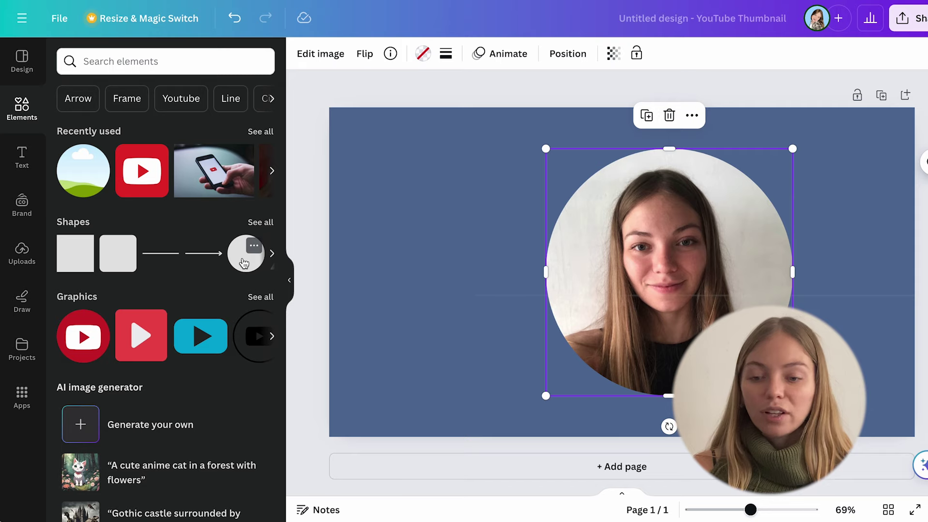
Step: Add a white circle about 668 px wide and send it behind the photo
left_click(476, 426)
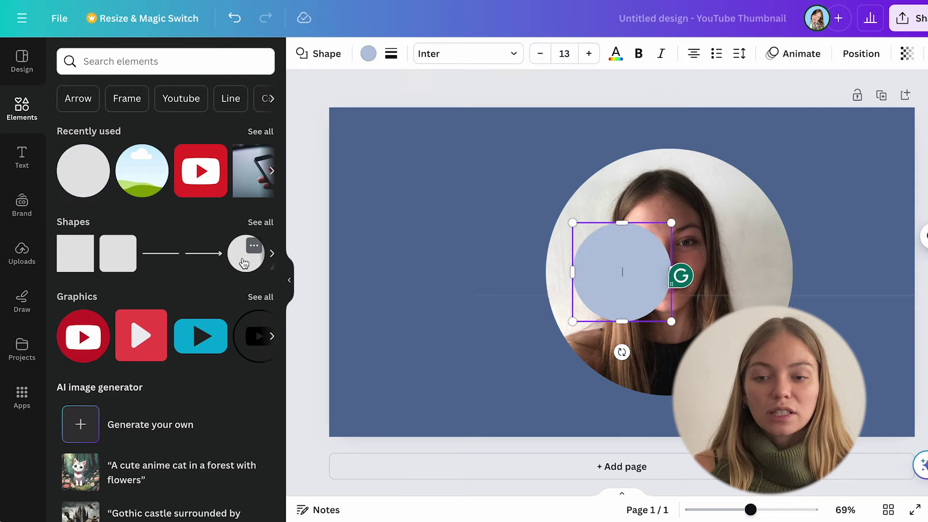
left_click_drag(572, 218, 482, 131)
left_click_drag(672, 322, 787, 437)
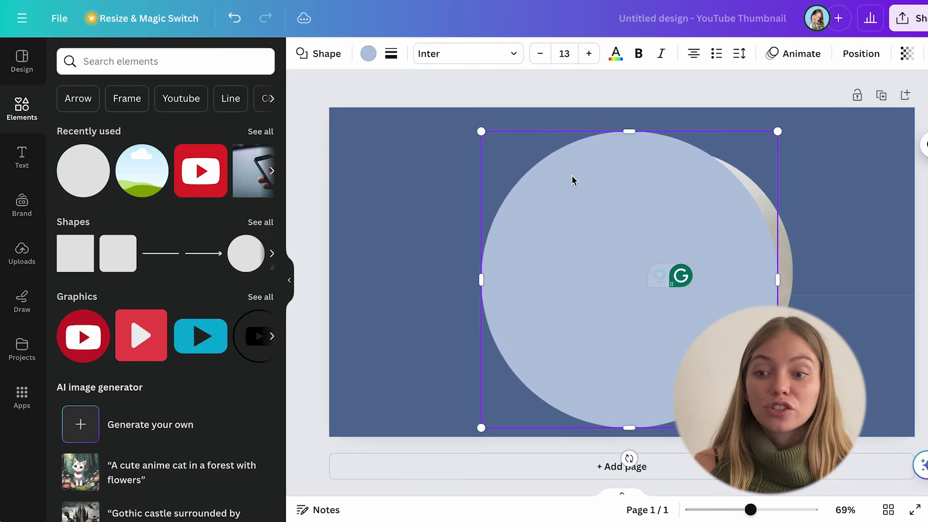
left_click(615, 57)
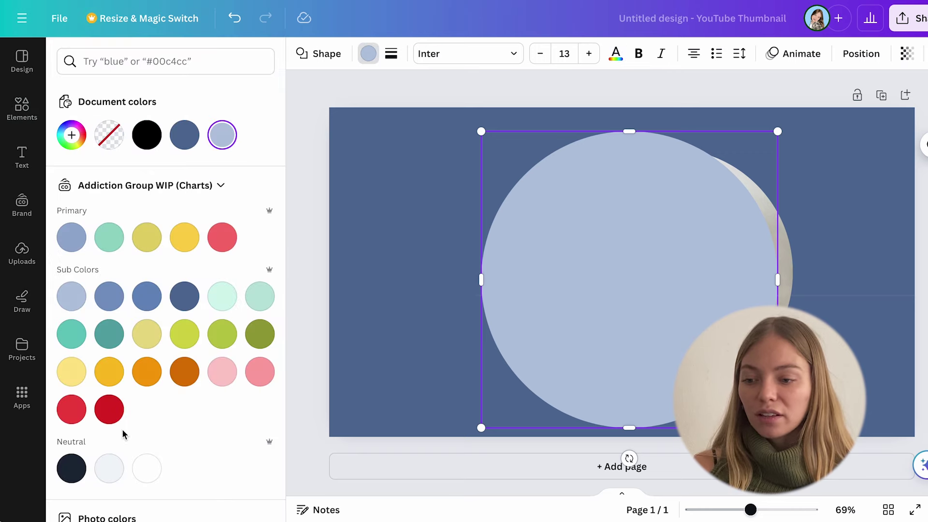
left_click(143, 479)
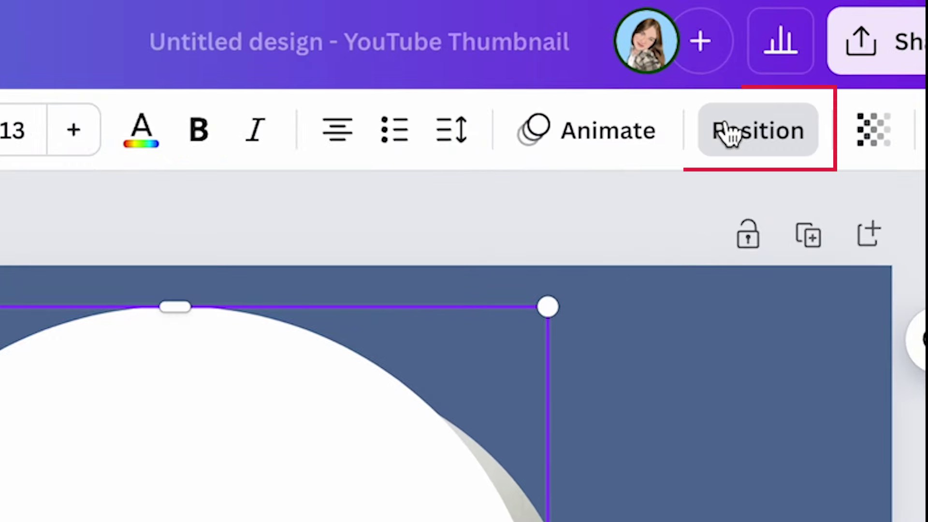
left_click(758, 129)
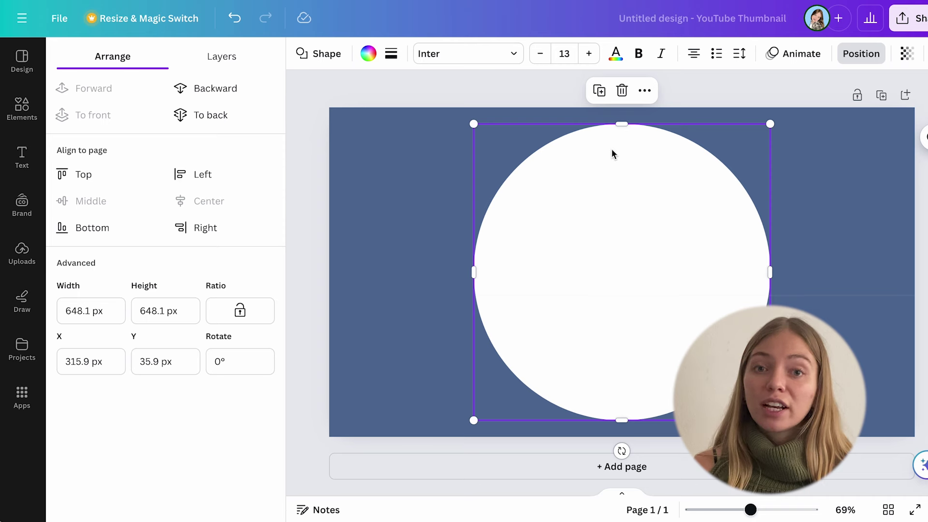
left_click(222, 125)
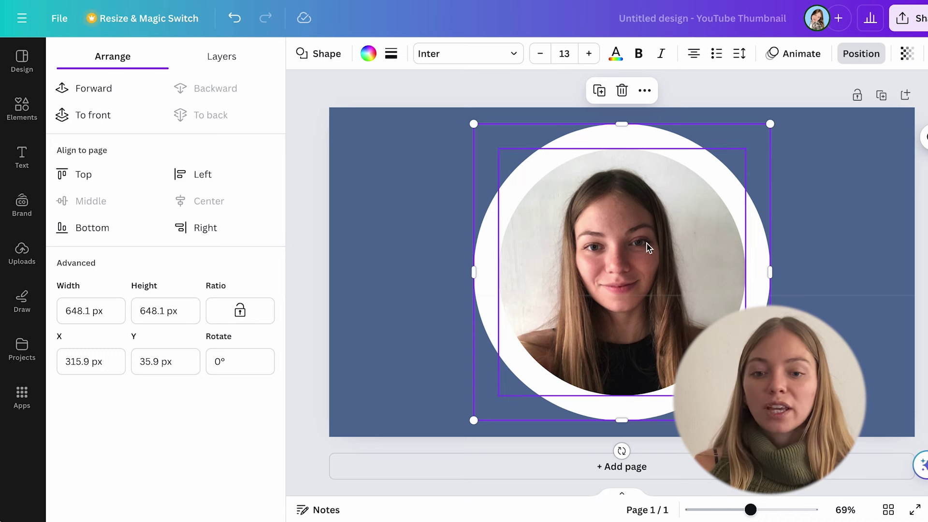
Step: Enlarge the photo to about 588 px, centre it, group it with the circle, and move right
left_click(560, 204)
left_click_drag(497, 147, 476, 145)
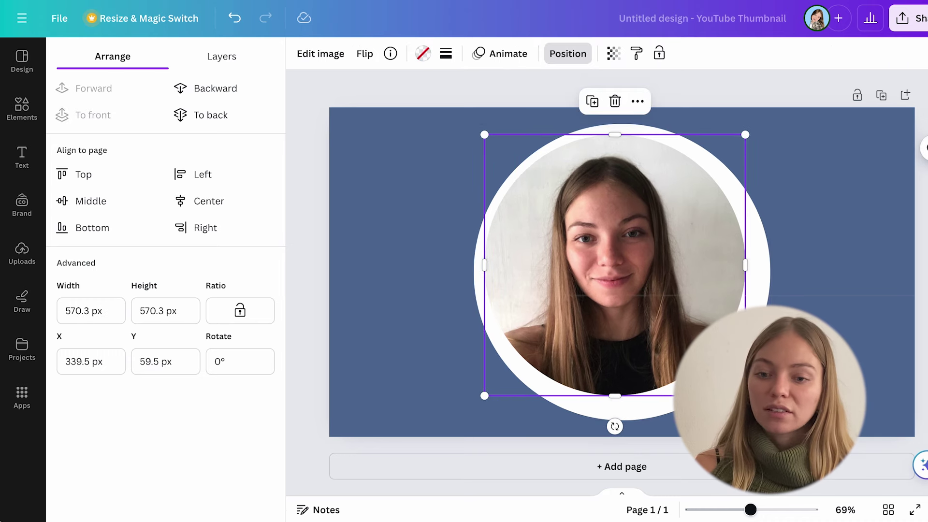
mouse_move(745, 395)
left_mouse_down()
mouse_move(770, 420)
mouse_move(754, 403)
left_mouse_up()
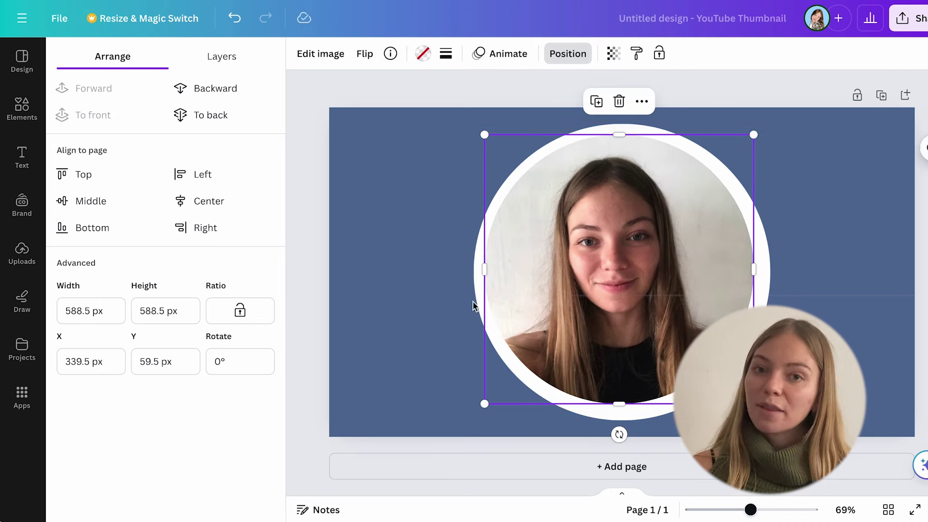
left_click(208, 202)
left_click(104, 202)
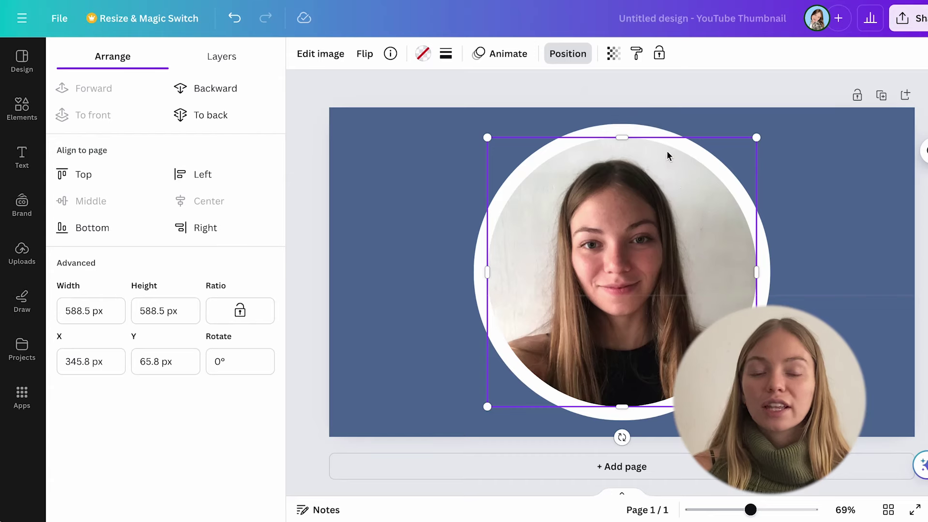
left_click(635, 129, "shift")
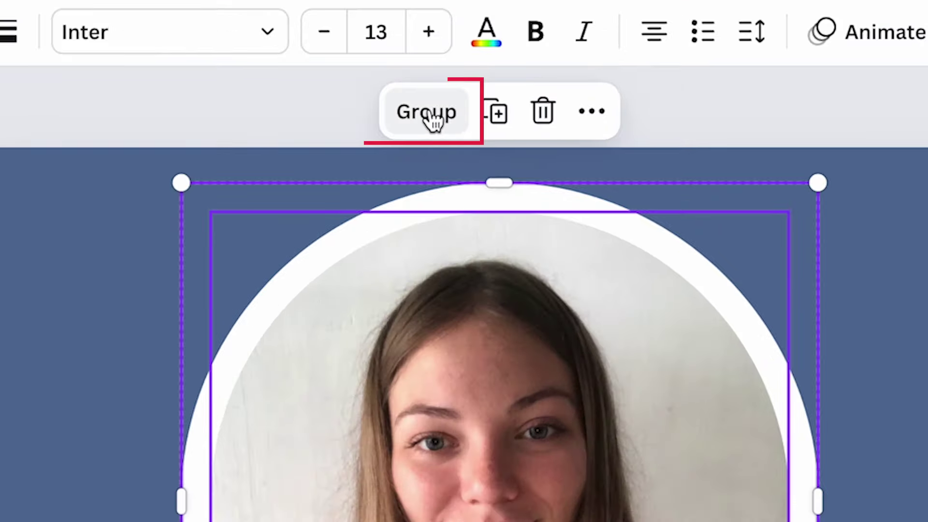
left_click(431, 119)
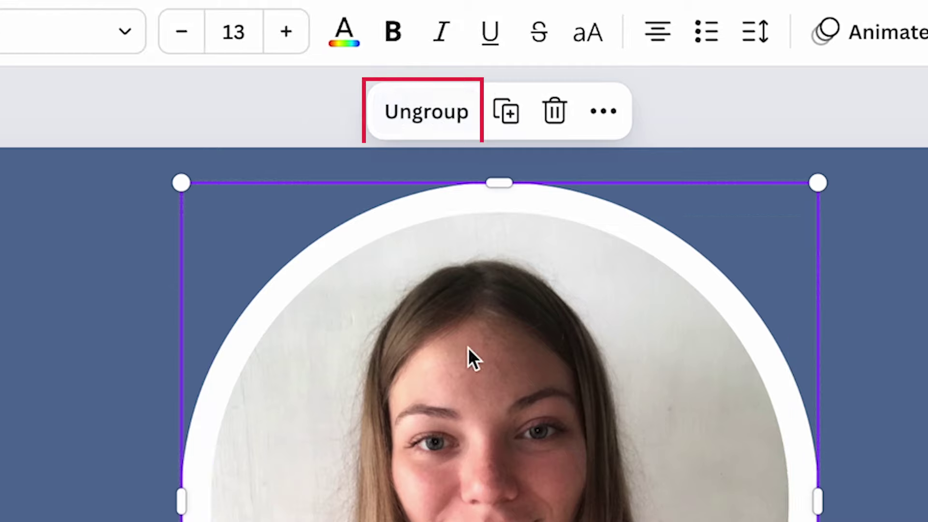
left_click_drag(468, 356, 739, 218)
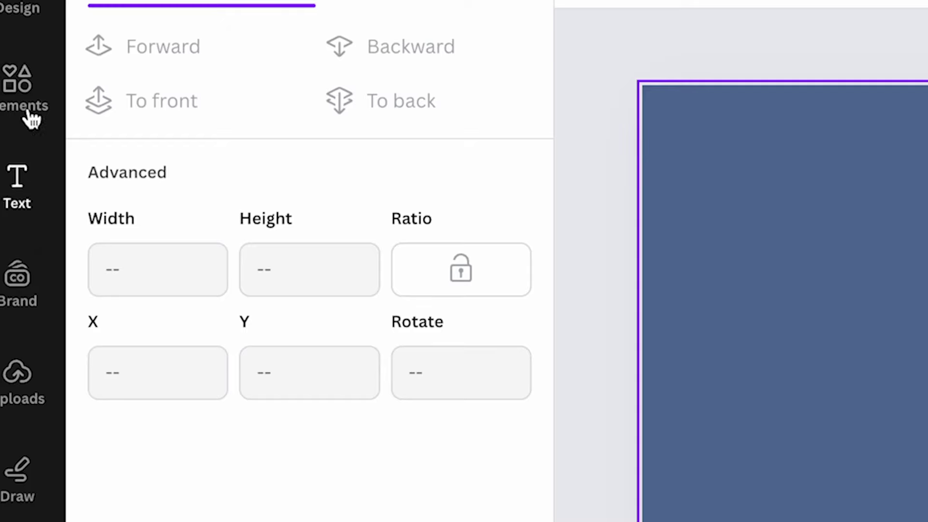
Step: Search Elements for 'youtube' and add the red phone photo from all photos
left_click(21, 81)
left_click(249, 7)
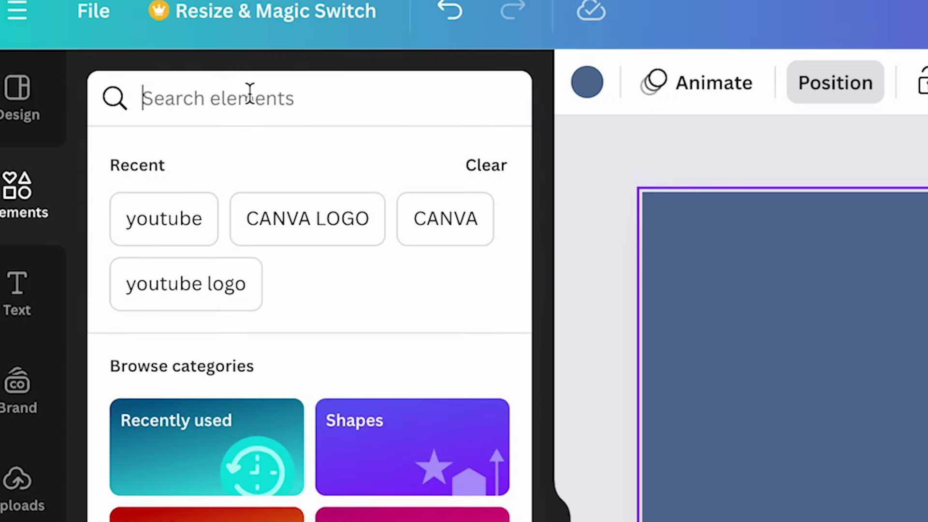
type("ypo")
key("BackSpace")
key("BackSpace")
type("outube")
key("Return")
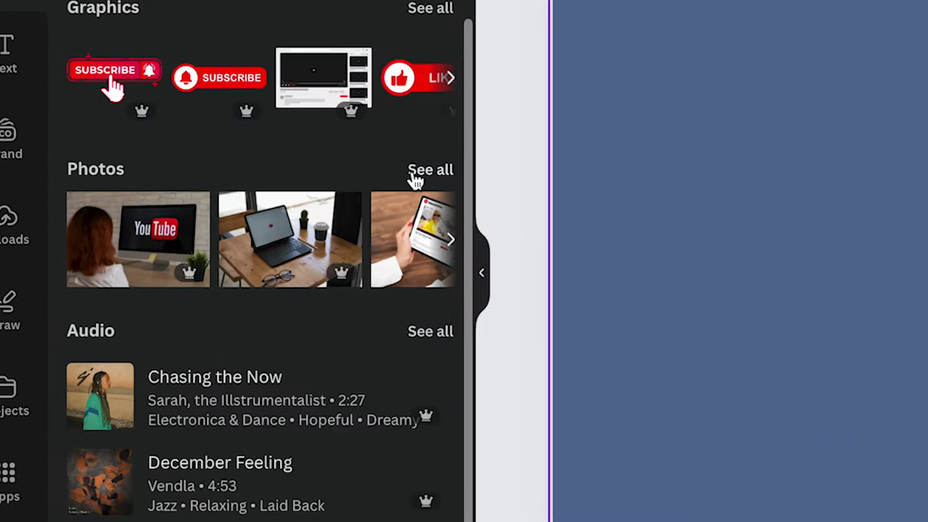
left_click(414, 176)
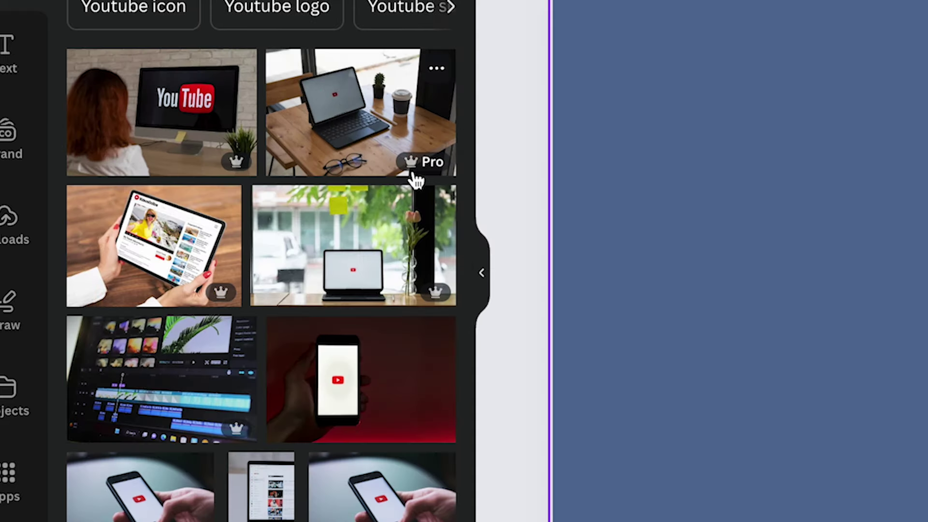
scroll(465, 381, "down", 1)
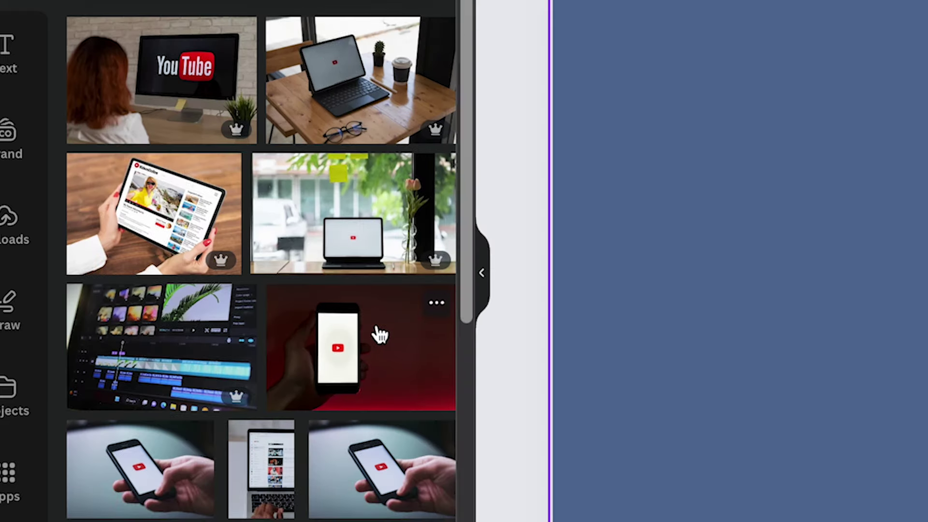
left_click(375, 332)
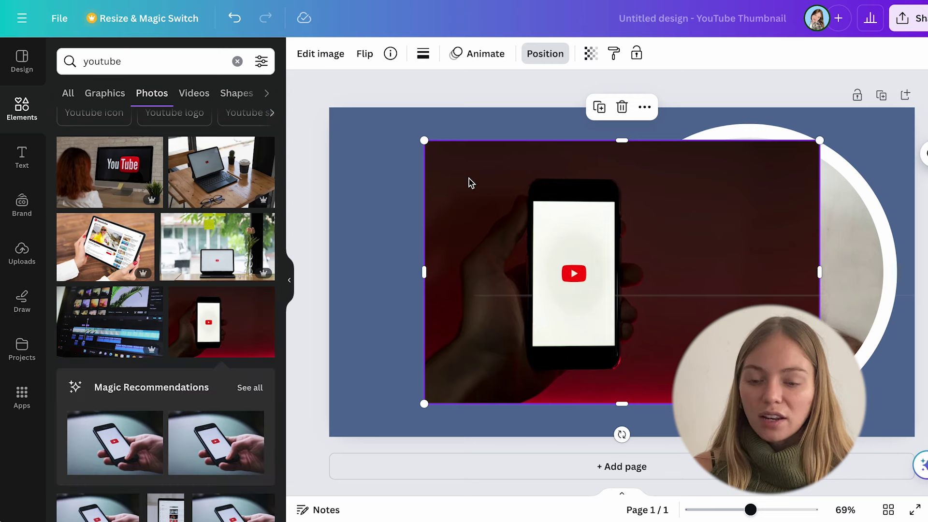
Step: Stretch the phone photo over the page, send it to back, and set transparency 21
left_click_drag(423, 140, 327, 77)
left_click_drag(849, 425, 915, 467)
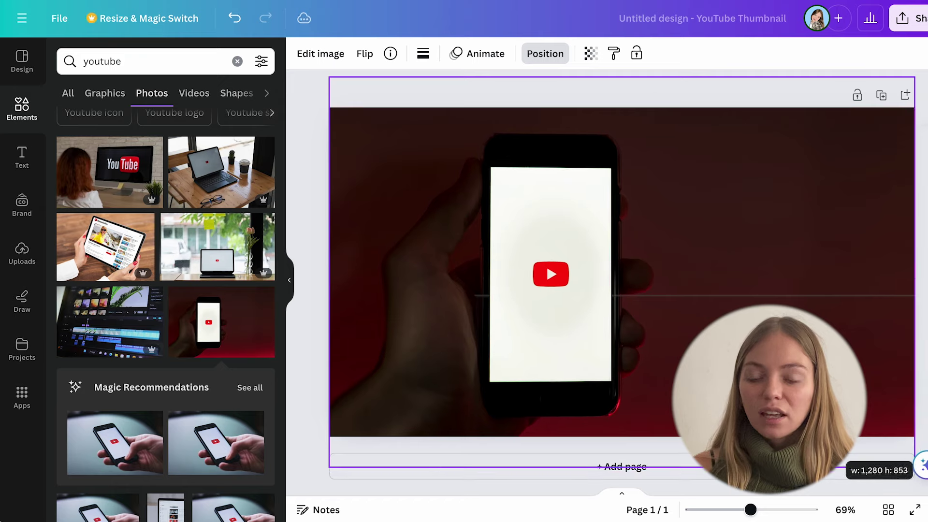
left_click(545, 55)
left_click(211, 116)
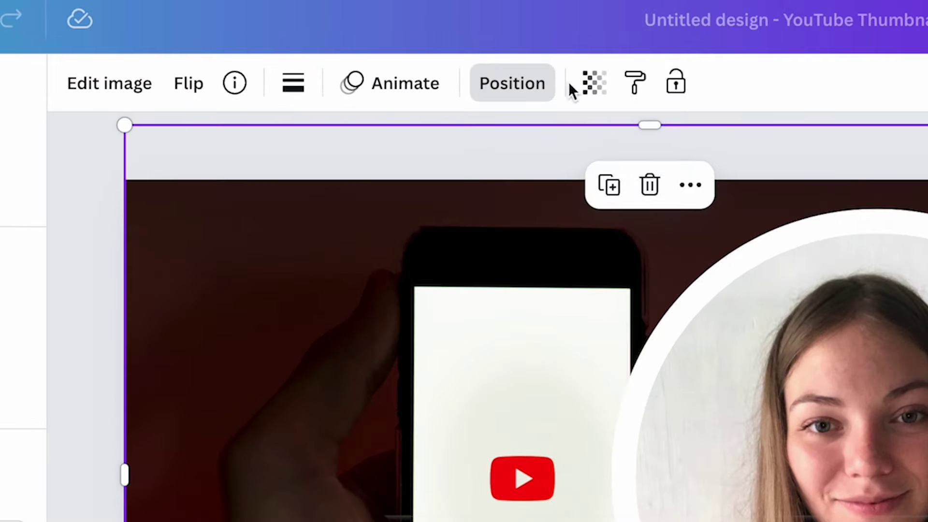
left_click(594, 83)
left_click_drag(529, 181, 401, 181)
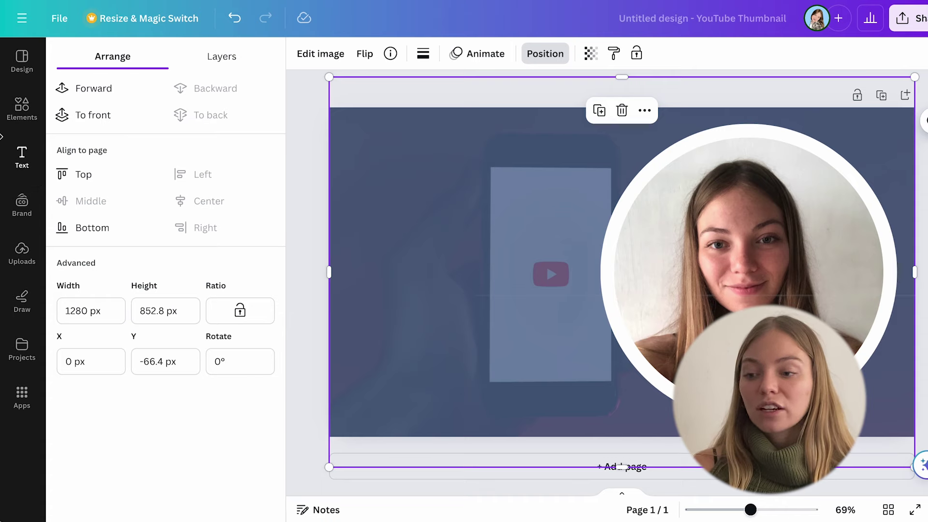
Step: Add a TUTORIAL heading set in Open Sans ExtraBold
left_click(23, 160)
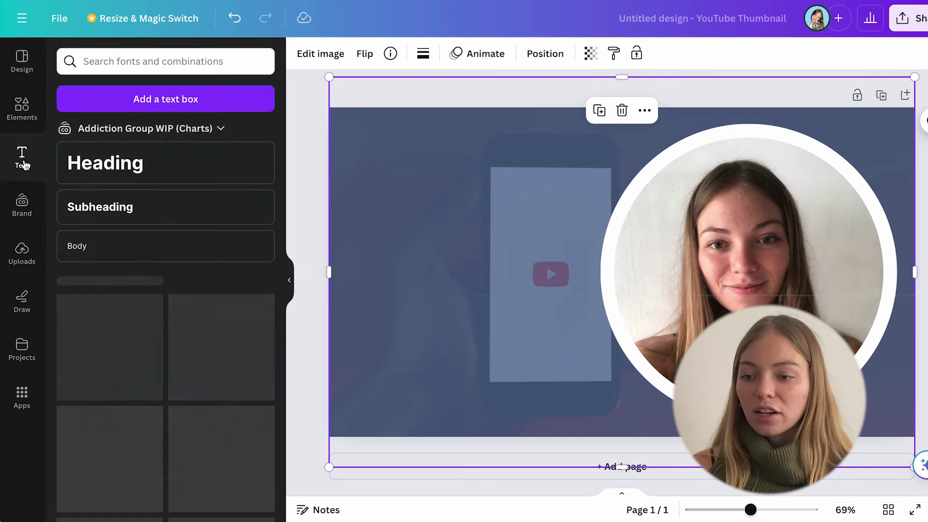
left_click_drag(144, 173, 389, 166)
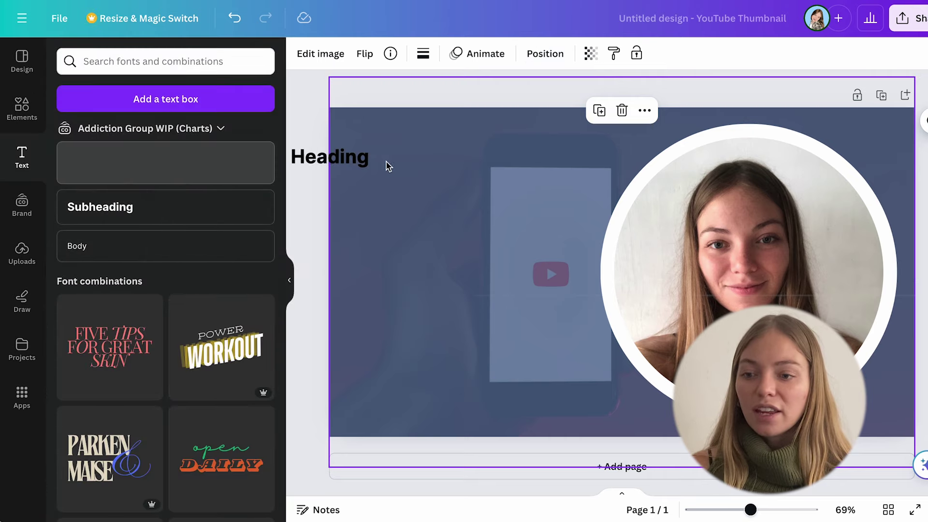
left_click_drag(500, 184, 502, 184)
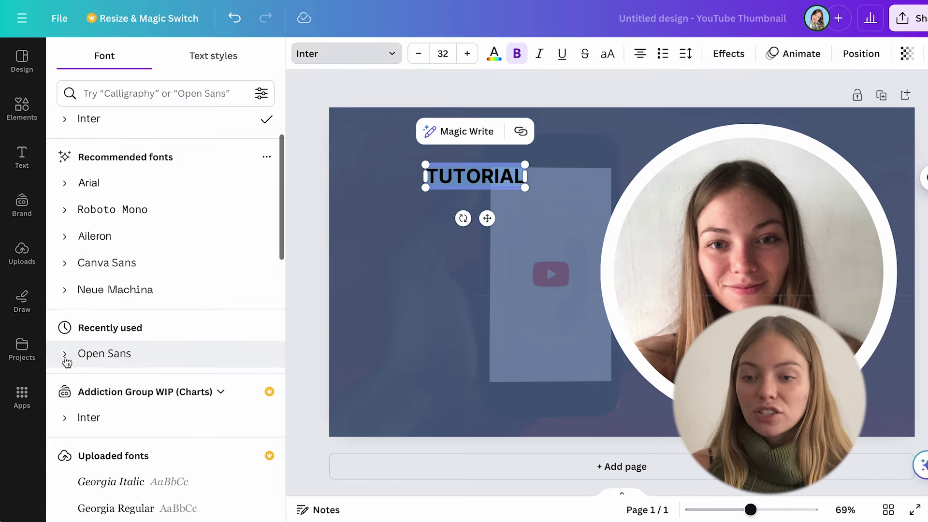
left_click(67, 362)
left_click(115, 513)
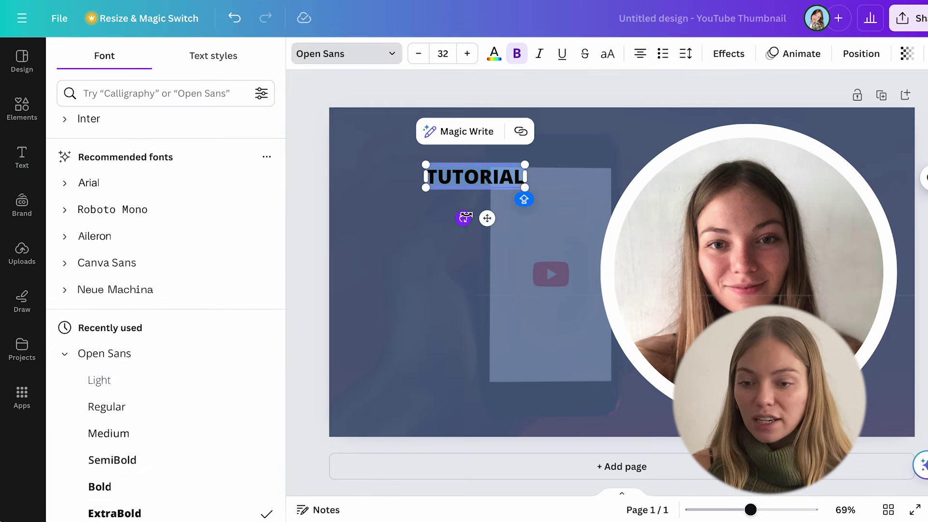
Step: Enlarge TUTORIAL to about 61.7, move it down the left side, and make it white
left_click_drag(524, 188, 580, 231)
left_click_drag(425, 201, 393, 207)
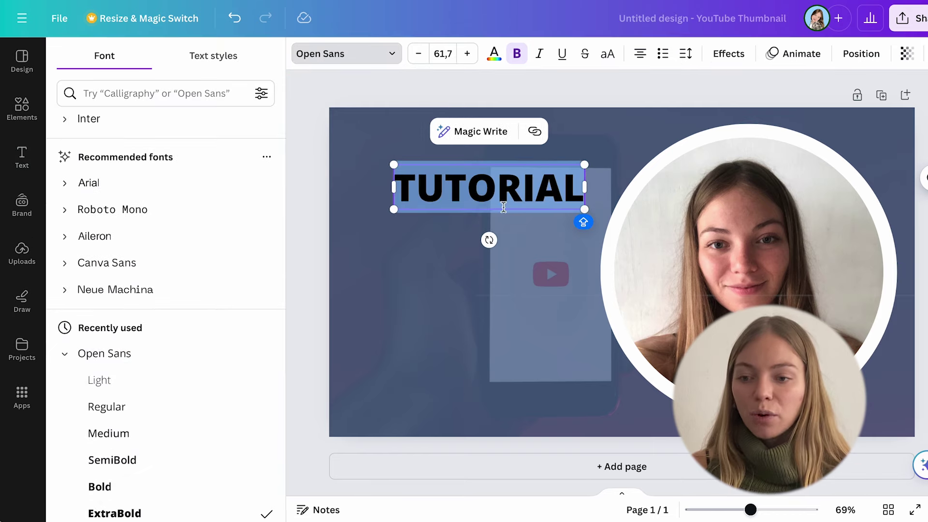
left_click(464, 227)
left_click_drag(539, 187, 522, 318)
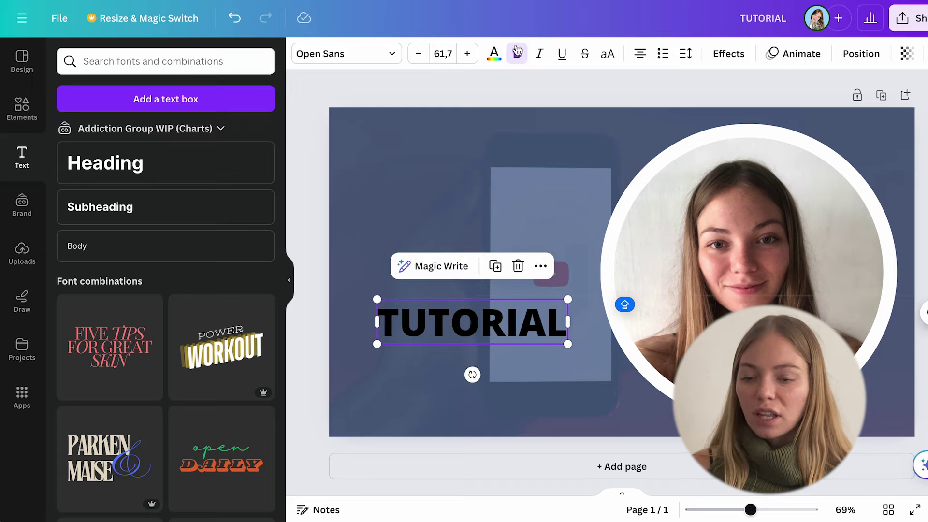
left_click(495, 55)
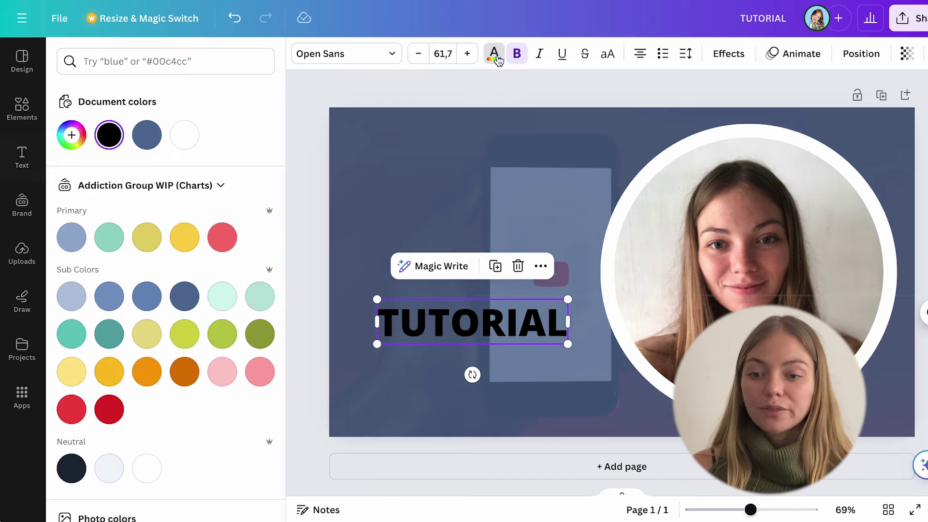
left_click(193, 136)
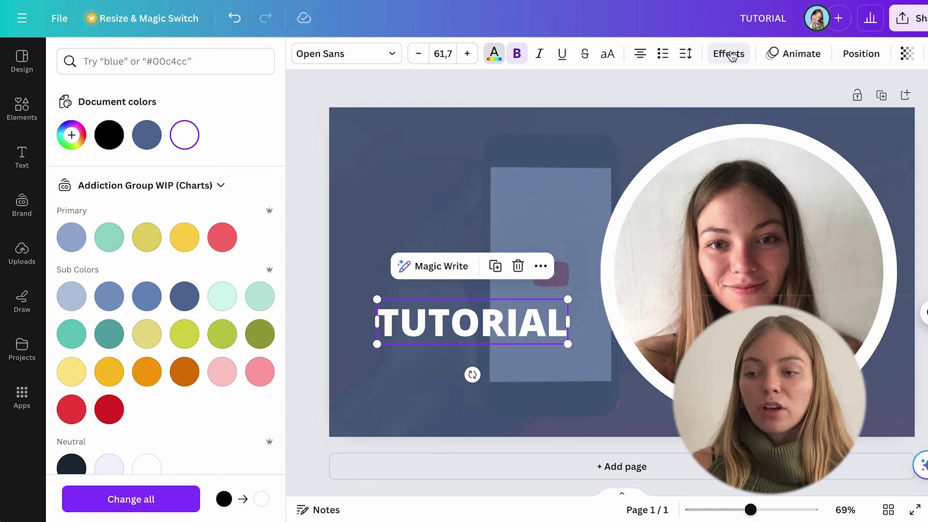
Step: Apply the Splice effect to TUTORIAL with reduced thickness and a white effect colour
left_click(536, 119)
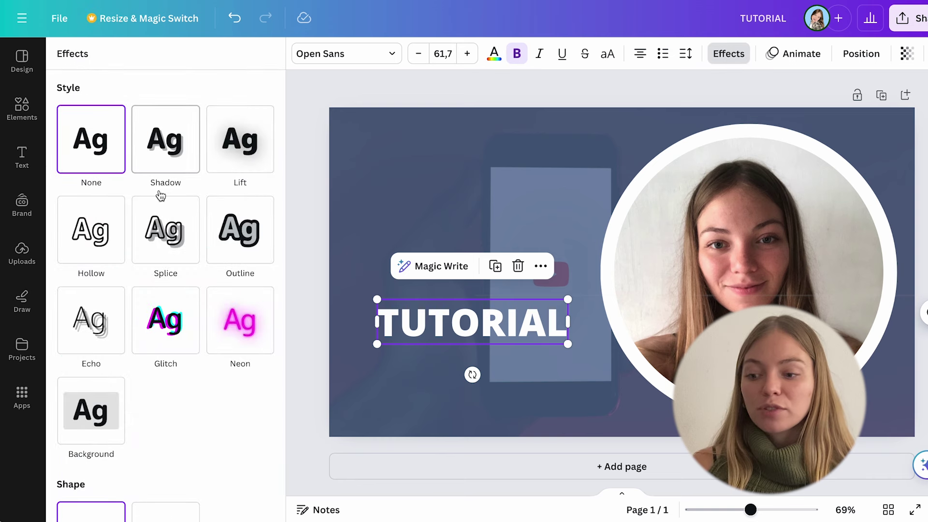
left_click(164, 233)
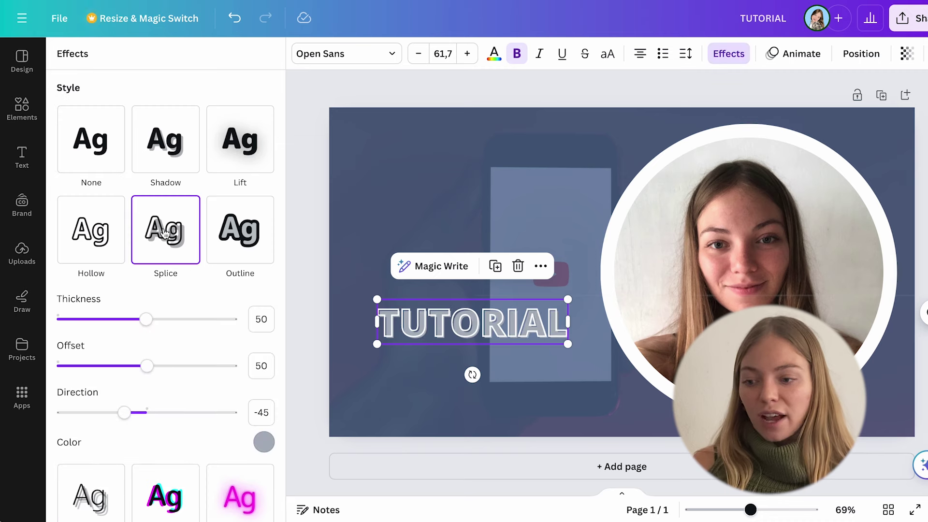
left_click_drag(147, 319, 97, 320)
left_click(264, 441)
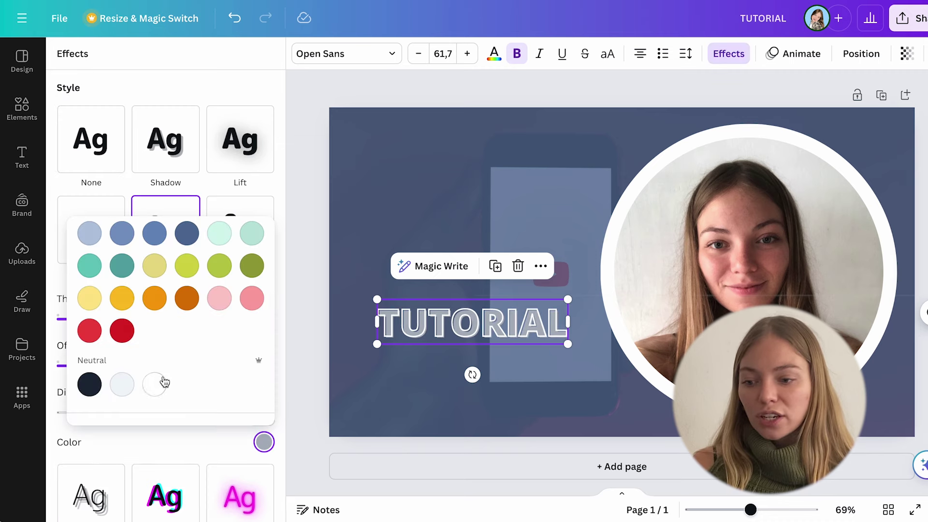
left_click(156, 384)
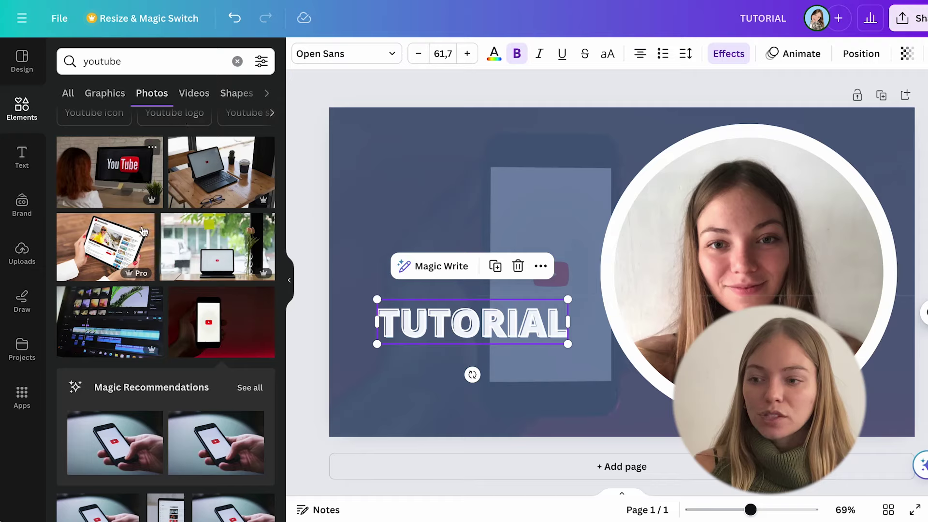
Step: Search Elements for 'CANVA' and add the round Canva logo to the page
left_click(236, 59)
type("cANVA")
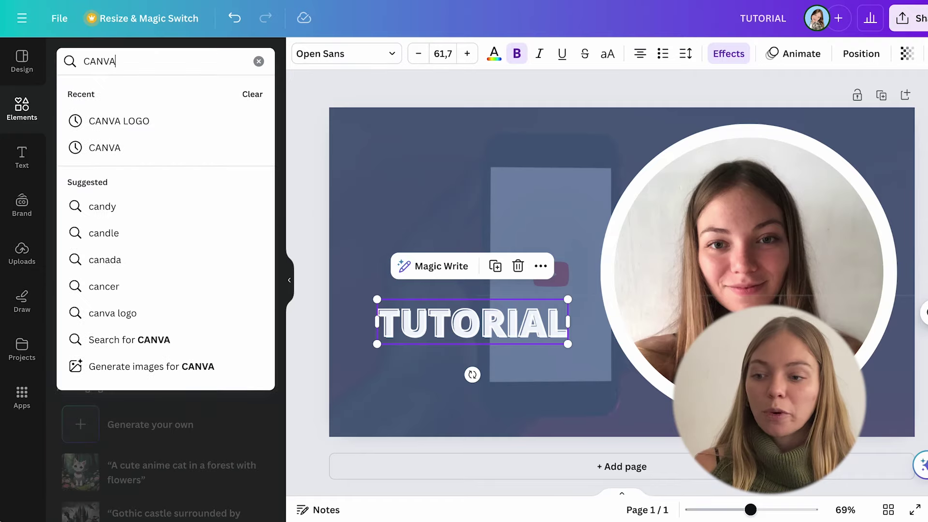
key("Return")
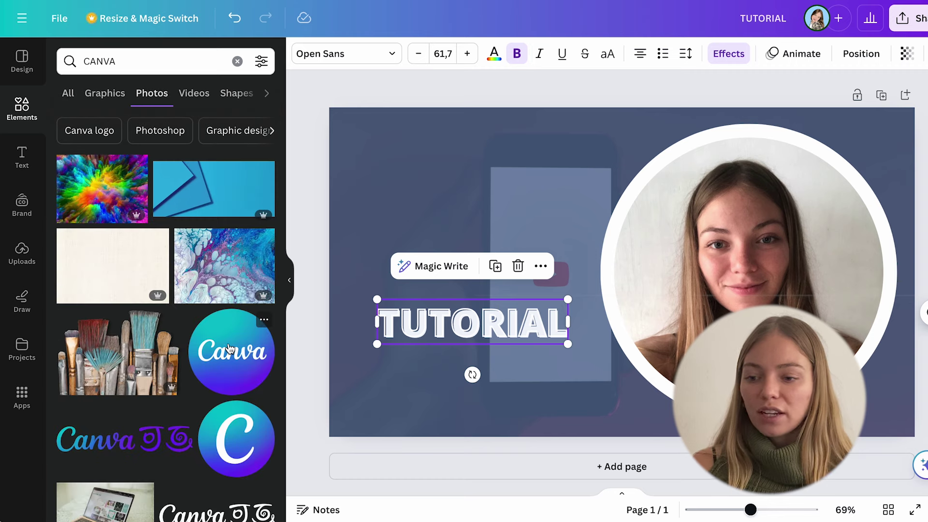
left_click(232, 352)
Step: Resize the Canva logo, place it above TUTORIAL, and add a blank second page
left_click_drag(754, 140, 623, 271)
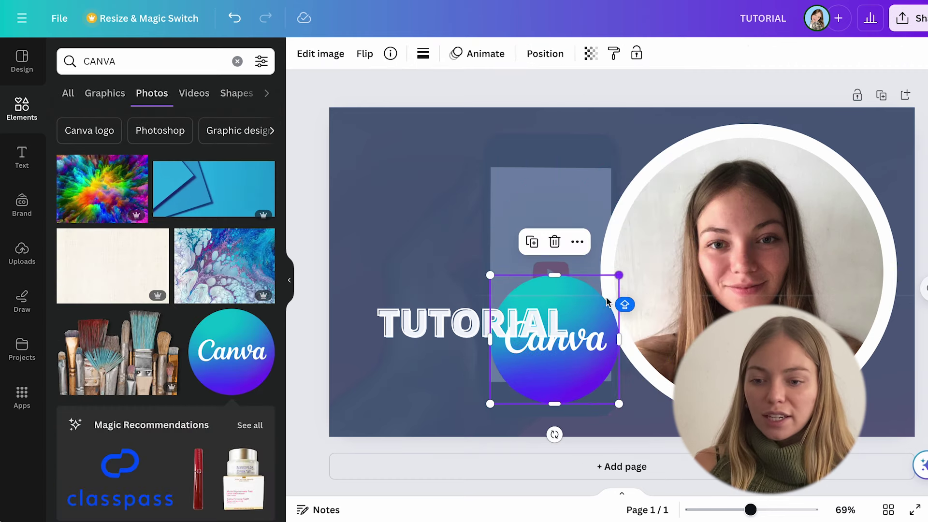
left_click_drag(563, 352, 474, 222)
left_click_drag(410, 155, 395, 150)
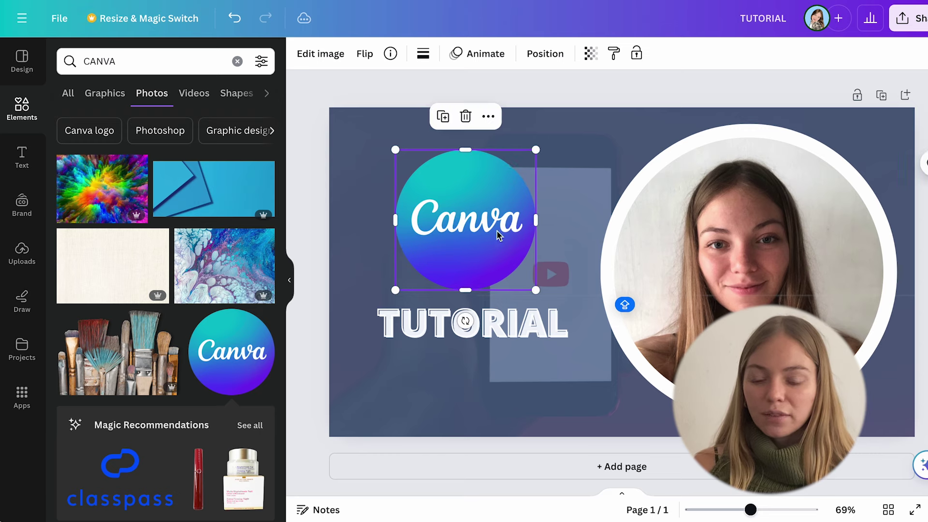
key("Escape")
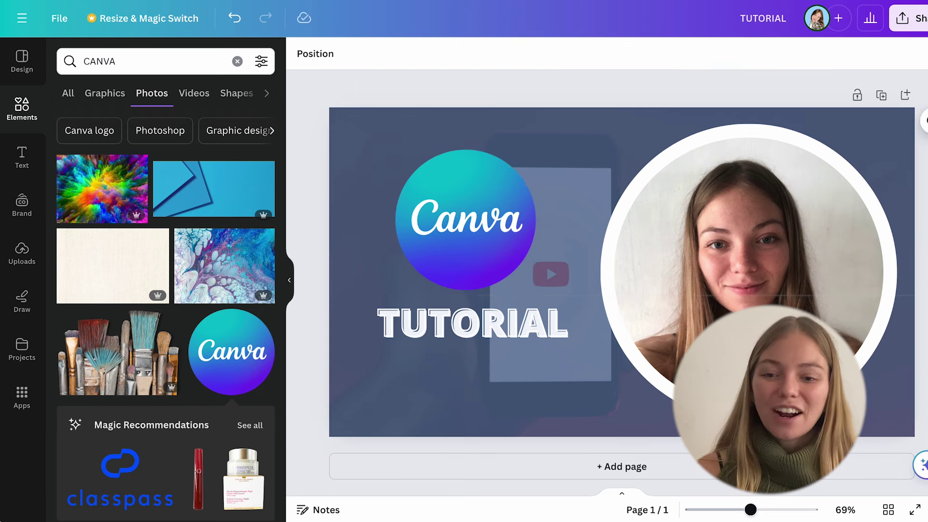
left_click(905, 95)
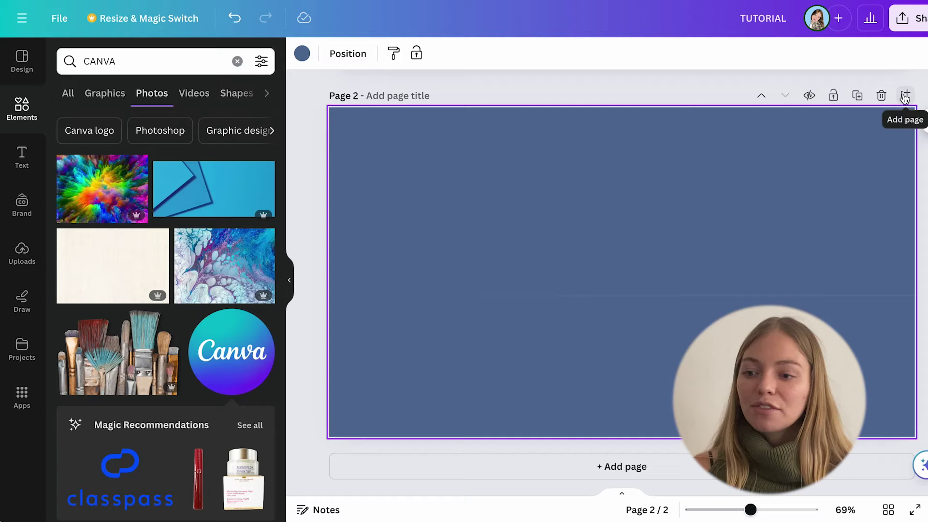
Step: Place the uploaded portrait photo from Uploads onto page 2
left_click(26, 256)
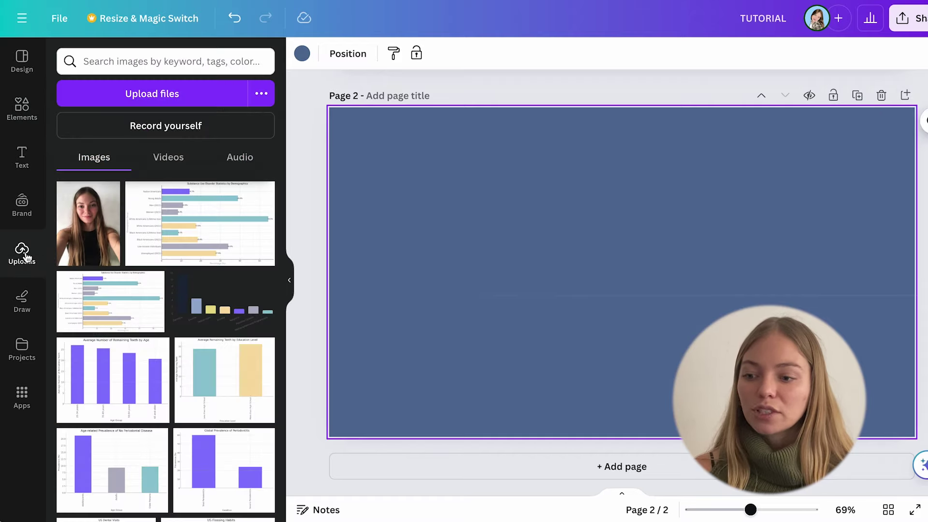
left_click(99, 235)
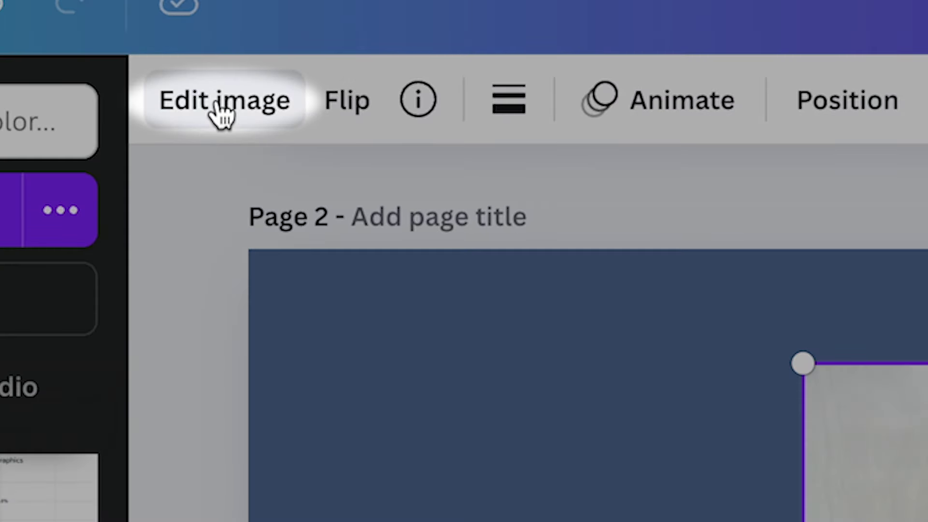
Step: Remove the portrait's background with BG Remover and touch up the cutout with Erase and Restore brushes
left_click(223, 102)
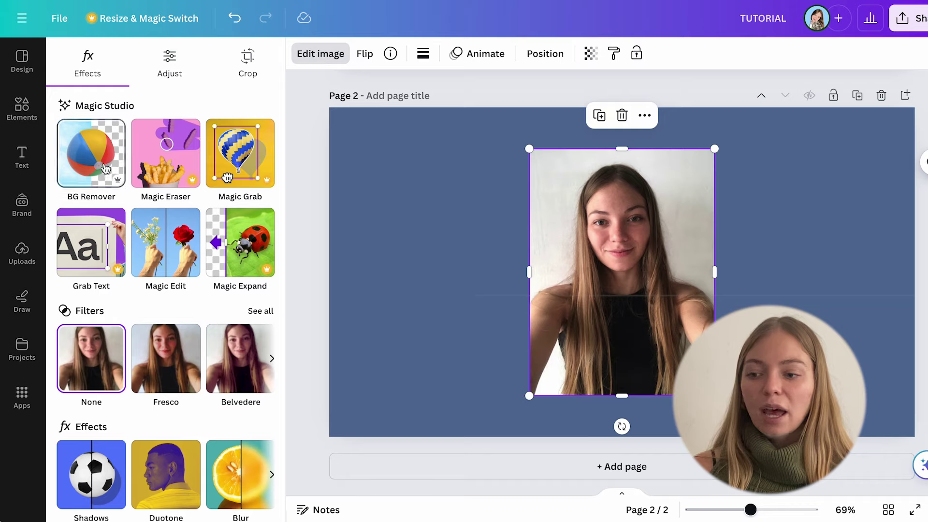
left_click(83, 166)
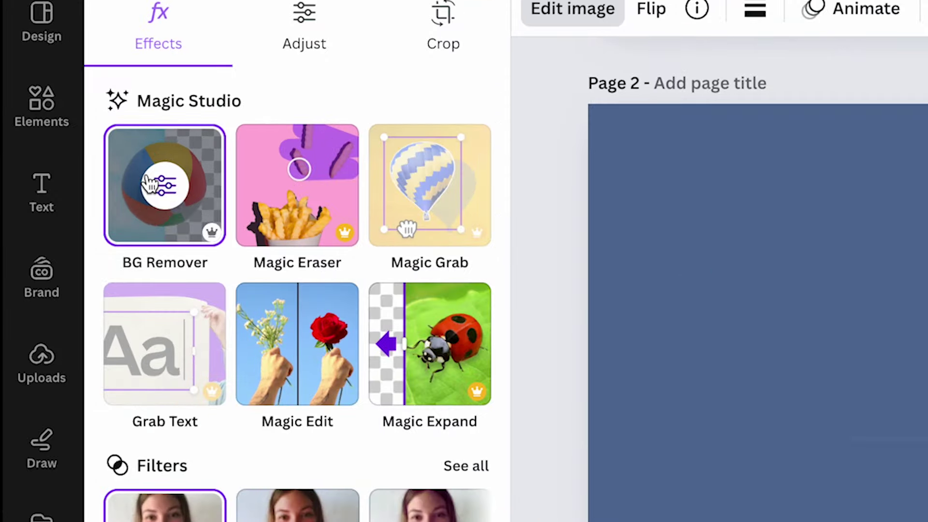
left_click(80, 148)
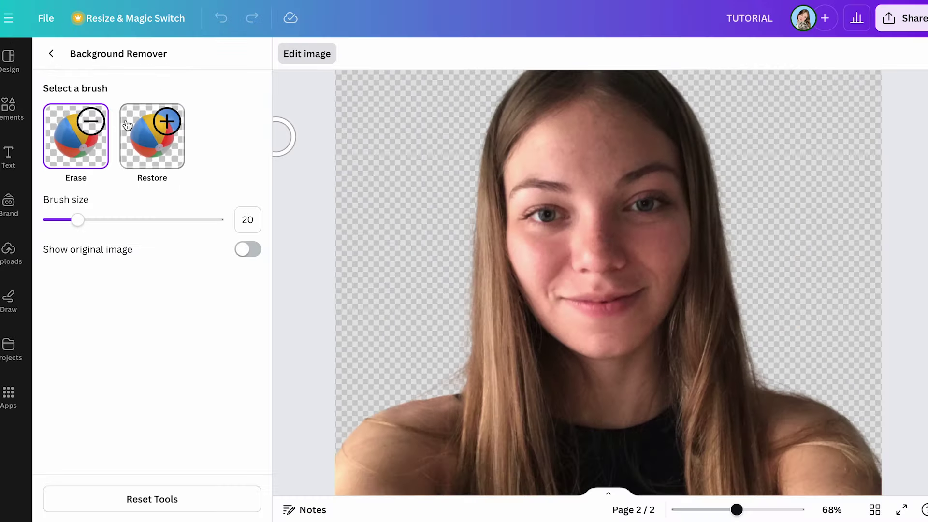
scroll(607, 283, "down", 5)
left_click_drag(819, 302, 805, 381)
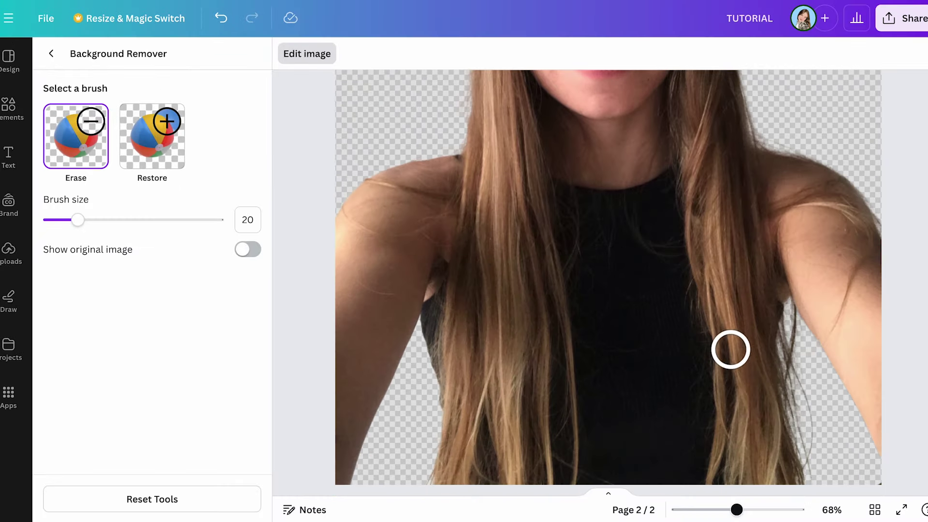
left_click(152, 136)
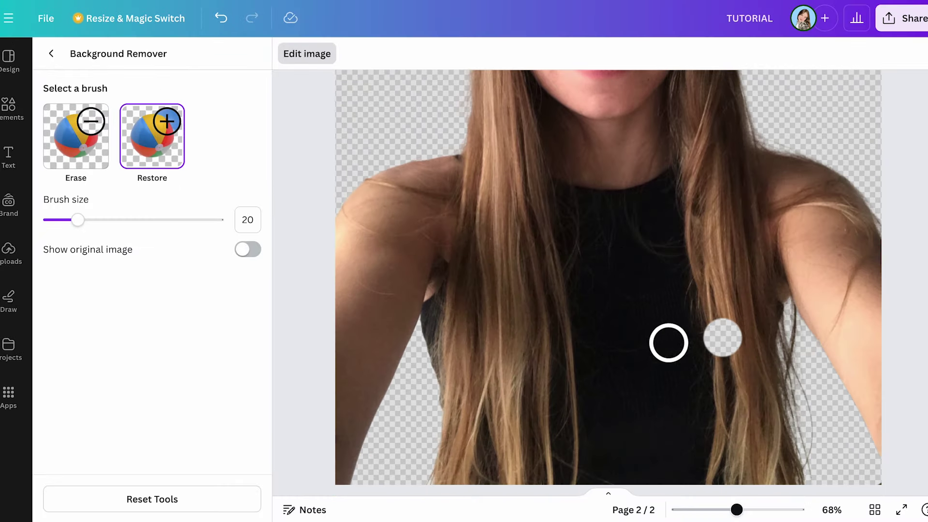
left_click(50, 53)
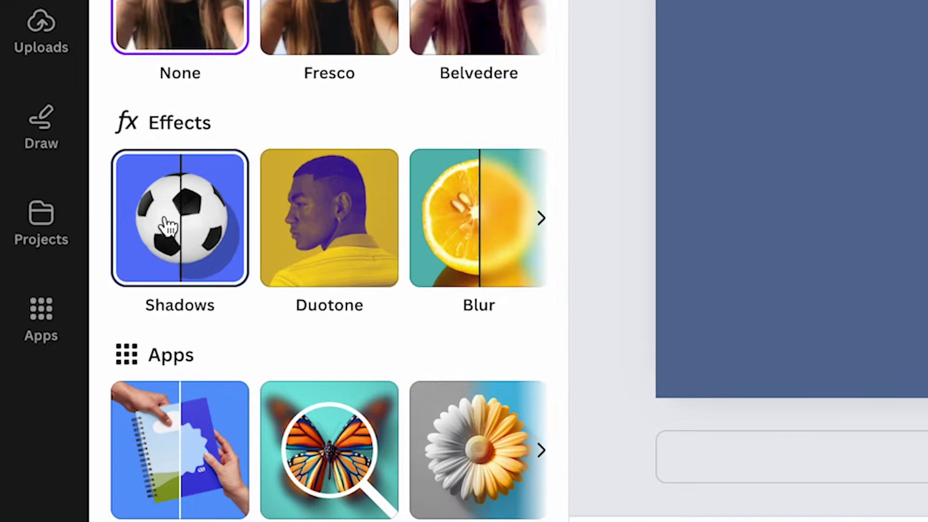
Step: Add a Glow shadow to the cutout with Blur 0 and adjusted size and intensity
left_click(167, 226)
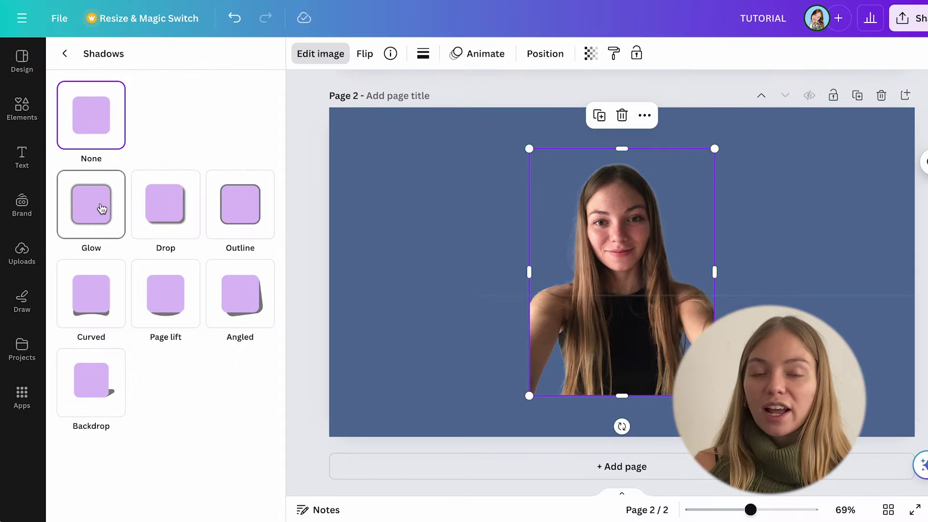
left_click(102, 209)
scroll(101, 290, "down", 2)
left_click_drag(83, 364, 85, 363)
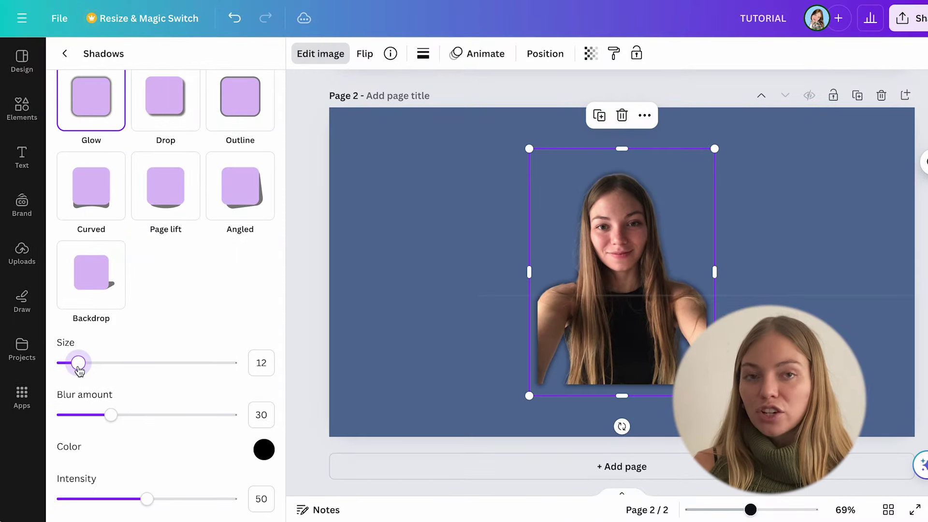
left_click_drag(131, 414, 56, 415)
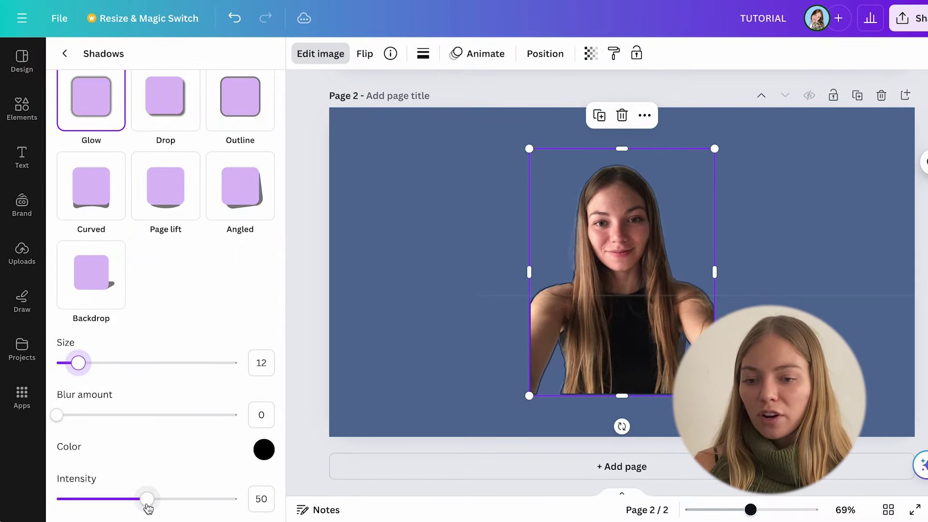
left_click_drag(186, 506, 147, 499)
left_click_drag(57, 414, 2, 416)
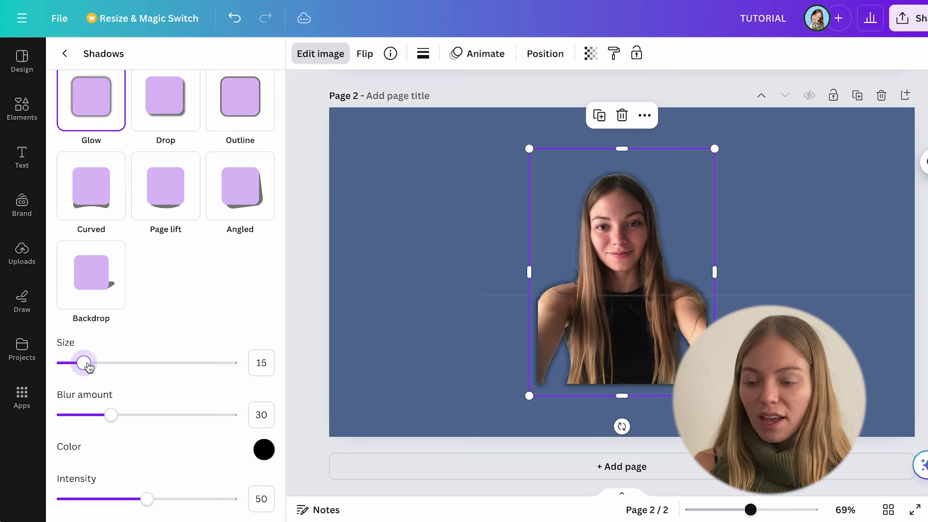
left_click_drag(80, 364, 119, 363)
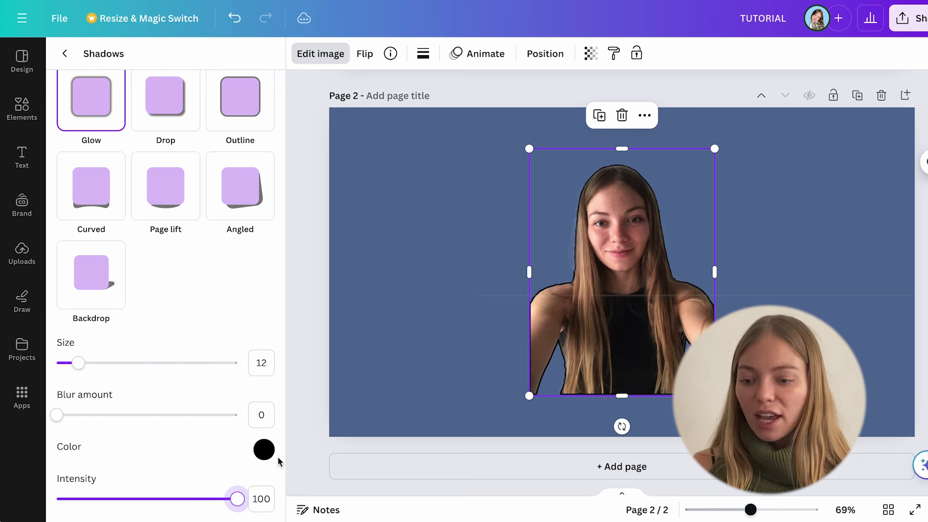
Step: Make the glow outline white and move the portrait to the right side of page 2
left_click(265, 447)
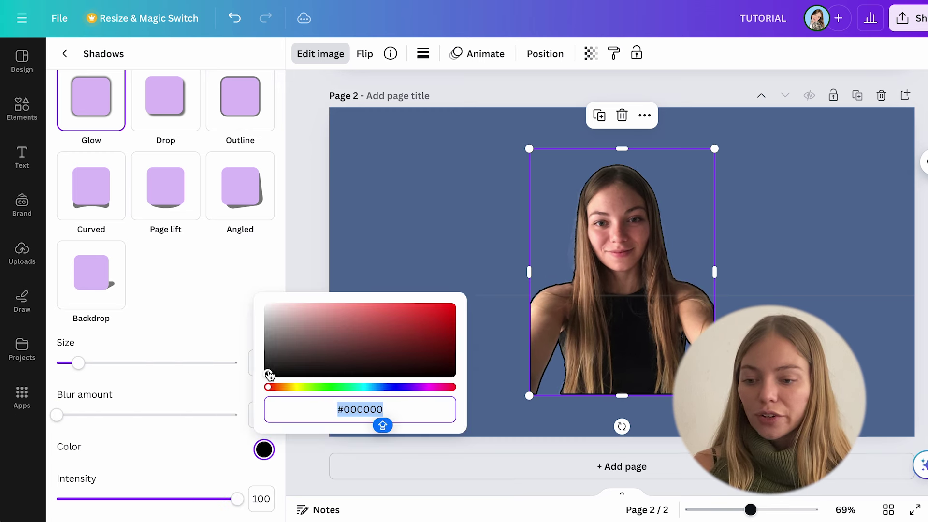
left_click_drag(269, 375, 267, 279)
left_click(424, 196)
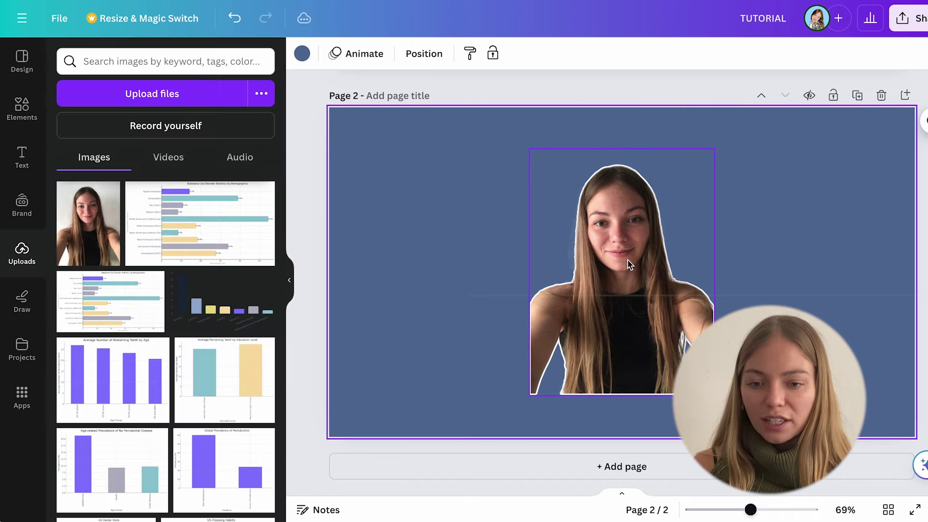
left_click_drag(627, 259, 779, 262)
left_click(425, 257)
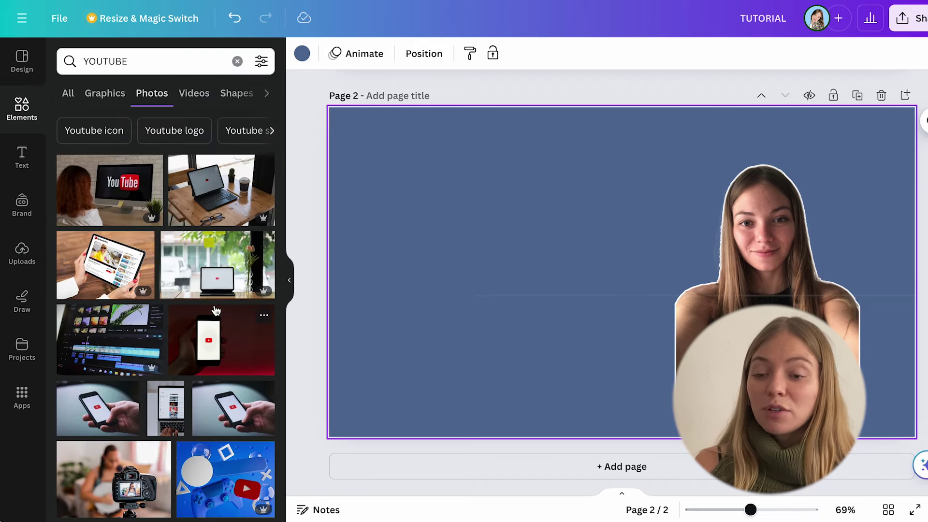
Step: Set the YouTube laptop photo as page 2's background and lower its transparency to about 15
scroll(214, 306, "down", 3)
left_click_drag(221, 202, 419, 182)
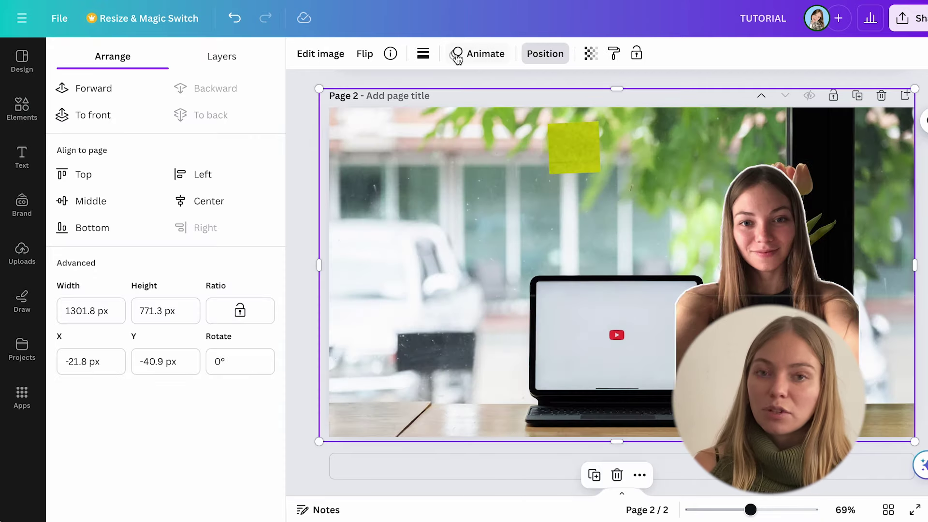
left_click(590, 53)
left_click_drag(553, 107, 478, 111)
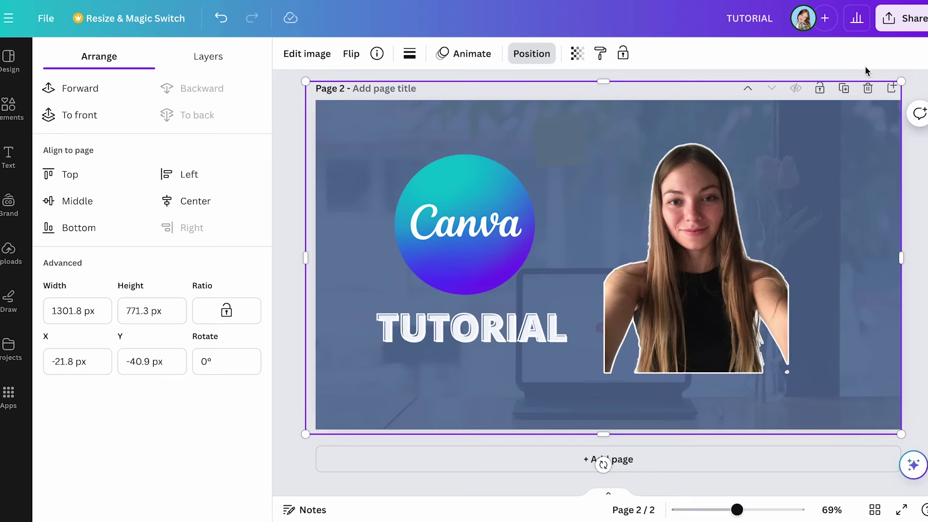
Step: Download the design as PNG with All pages selected
left_click(908, 25)
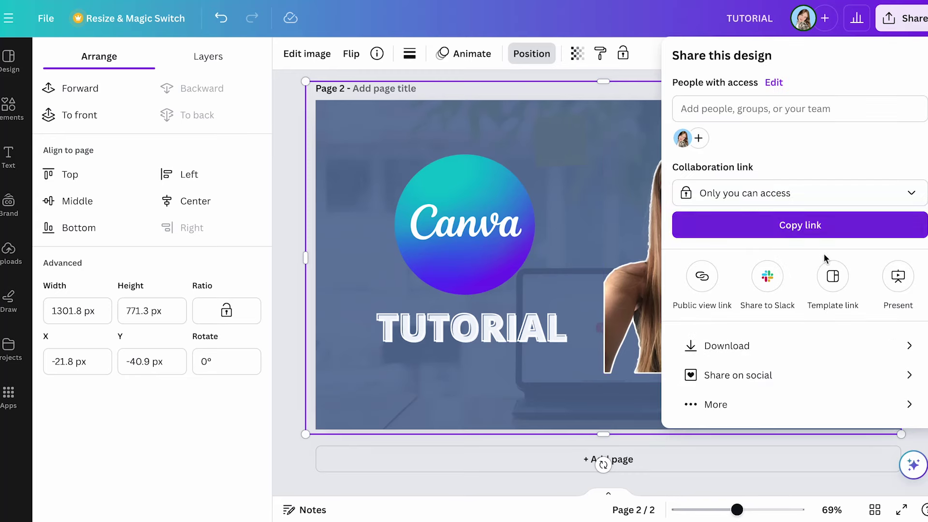
left_click(748, 351)
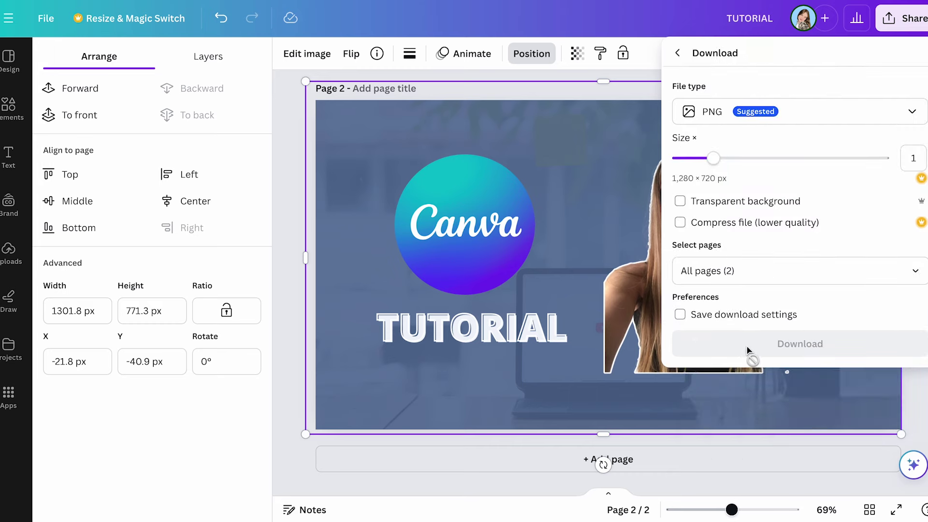
left_click(754, 112)
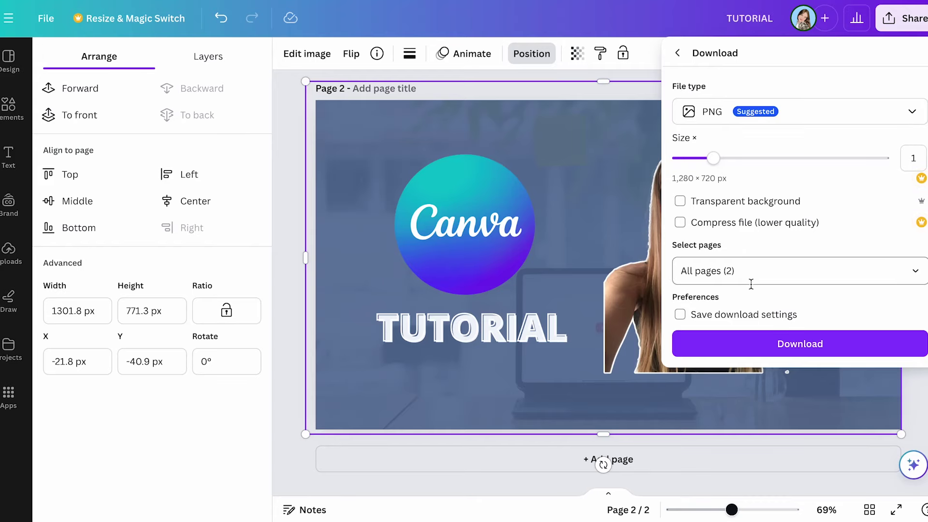
left_click(748, 275)
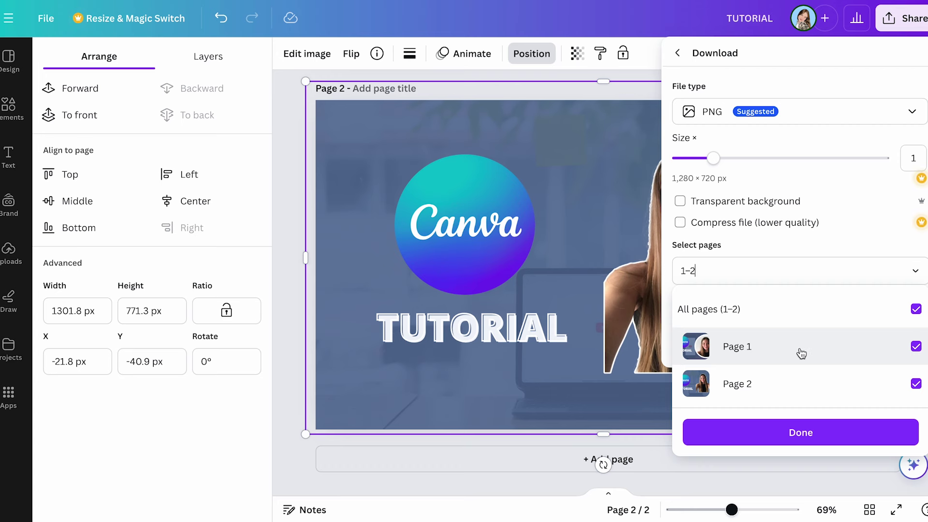
left_click(800, 432)
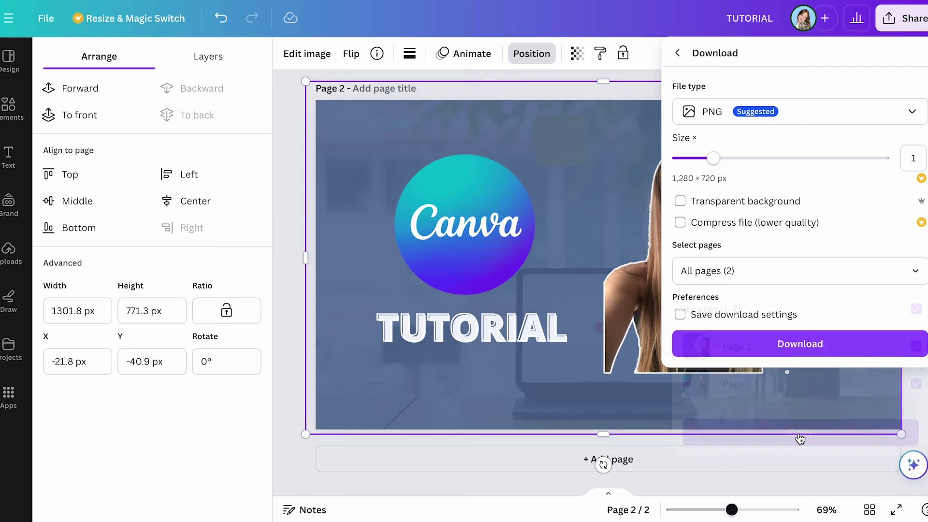
left_click(816, 349)
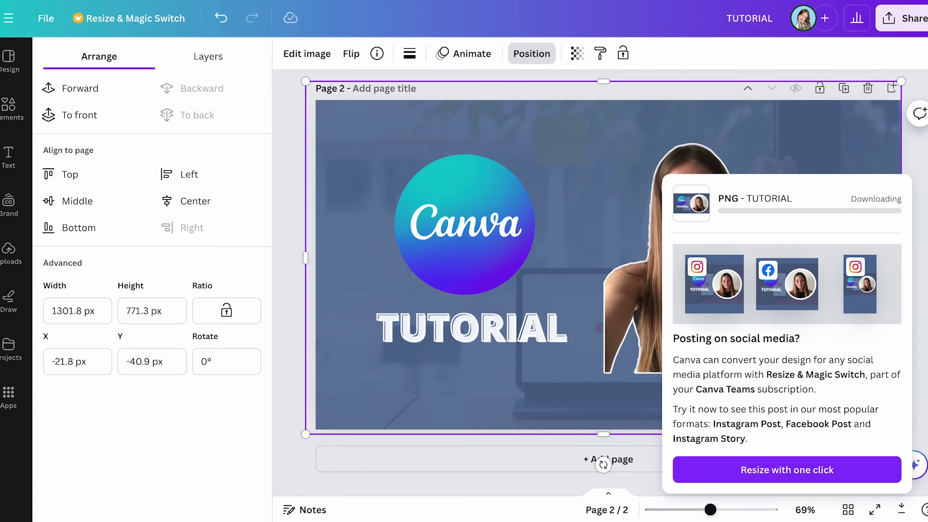